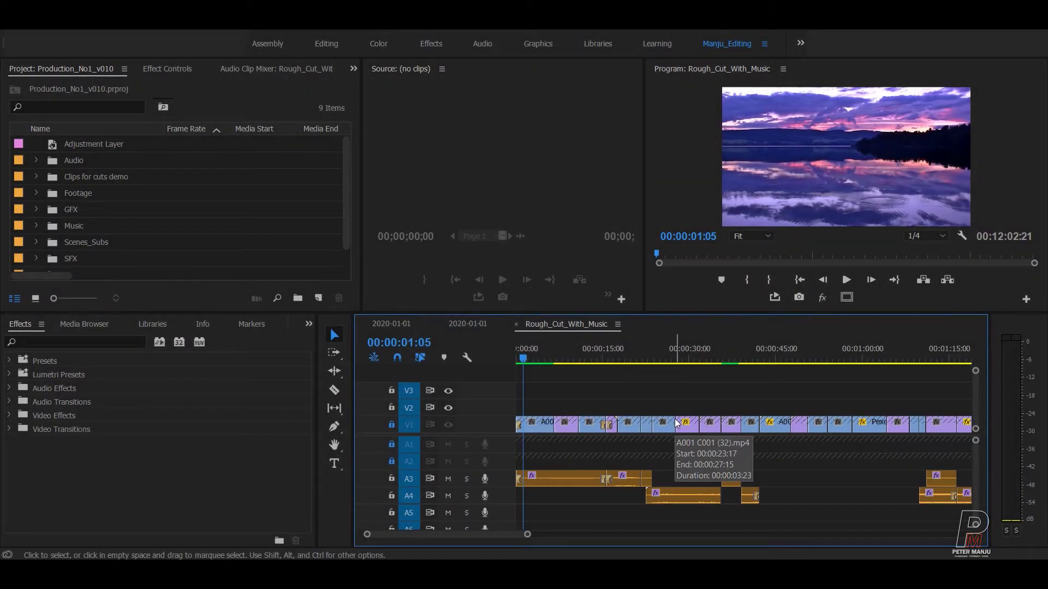
Step: Examine the full extent of the Rough_Cut_With_Music sequence, including its video clips and music track
key(minus)
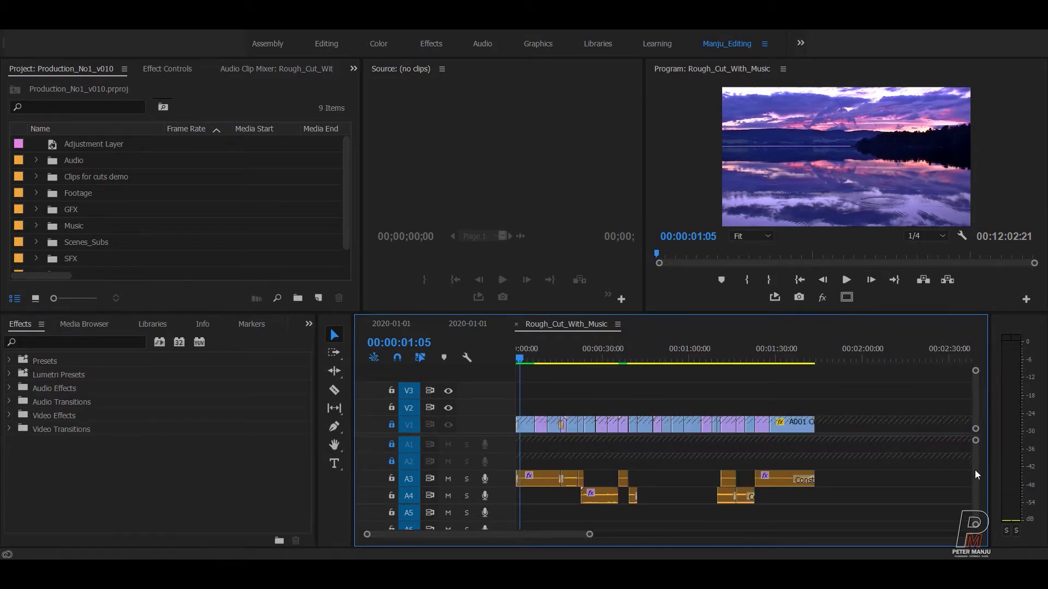
key(grave)
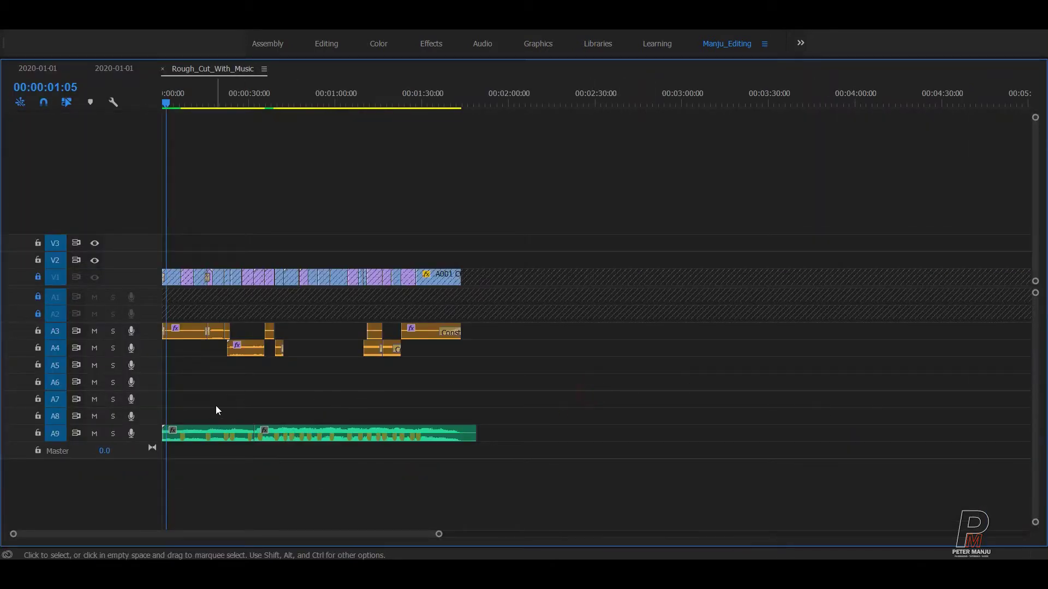
drag(216, 410, 463, 463)
key(grave)
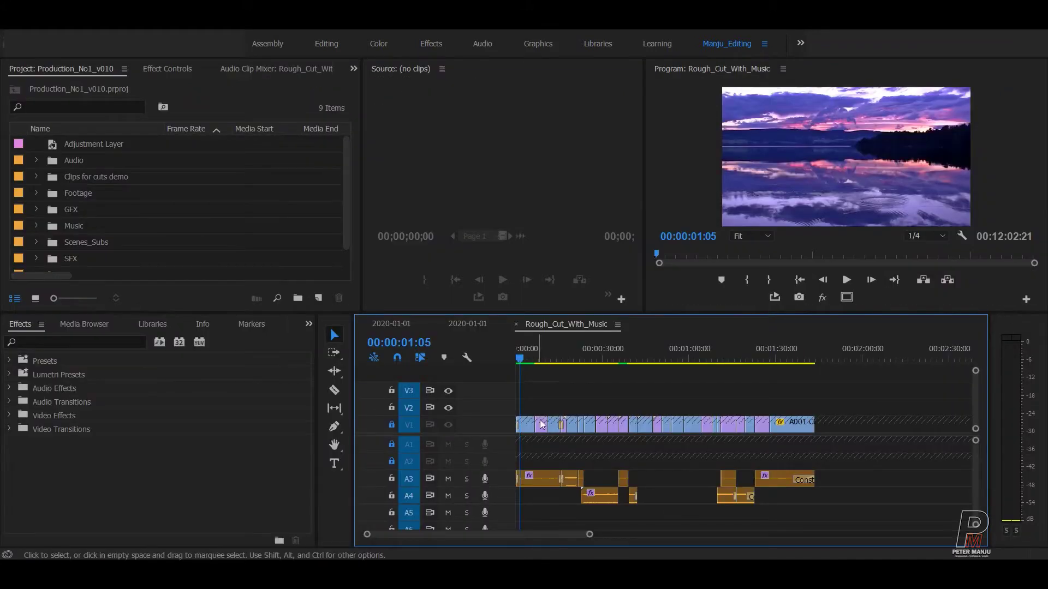
key(equal)
key(equal)
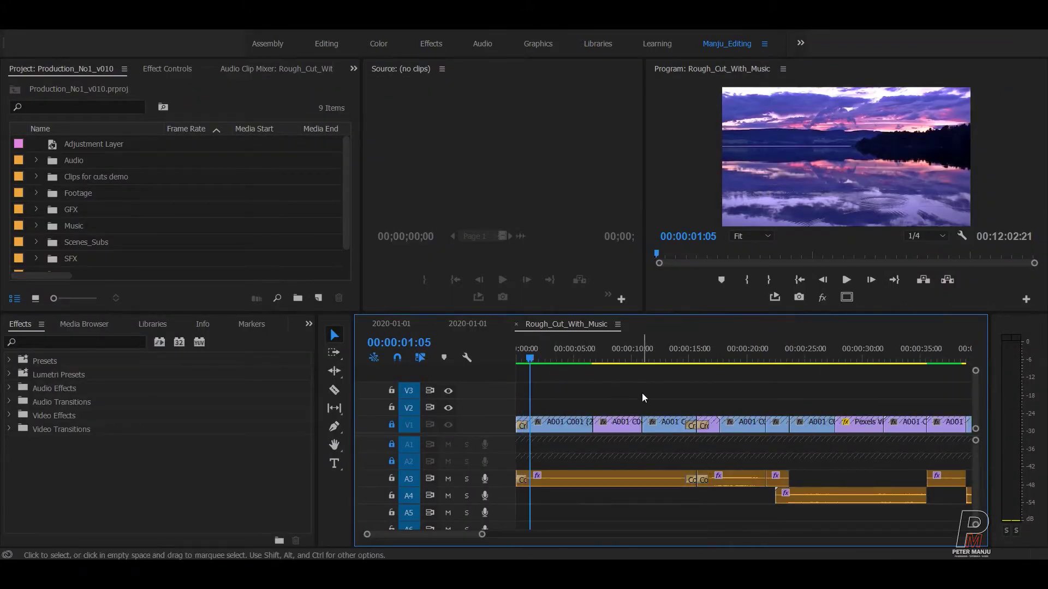
key(minus)
key(minus)
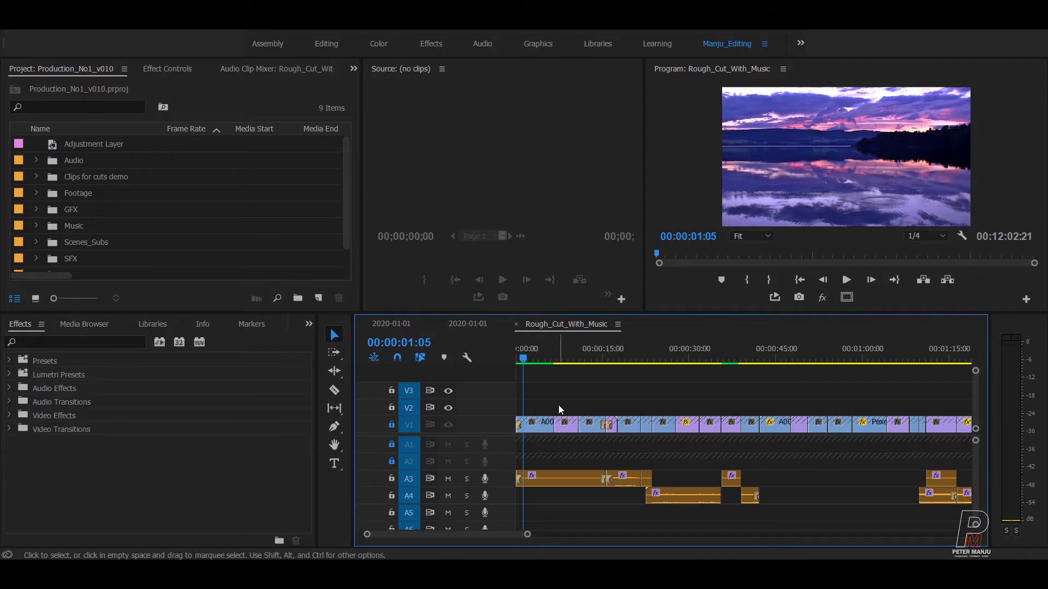
Step: Inspect the sequence's clips from 00:00:00:00 in an enlarged timeline, both as an overview and close up
click(601, 385)
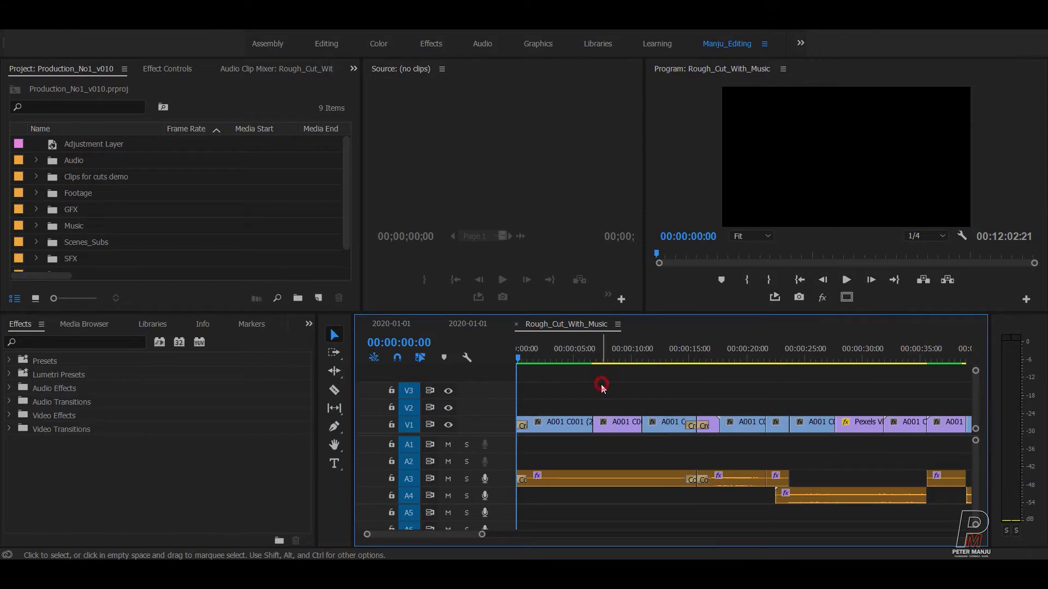
key(grave)
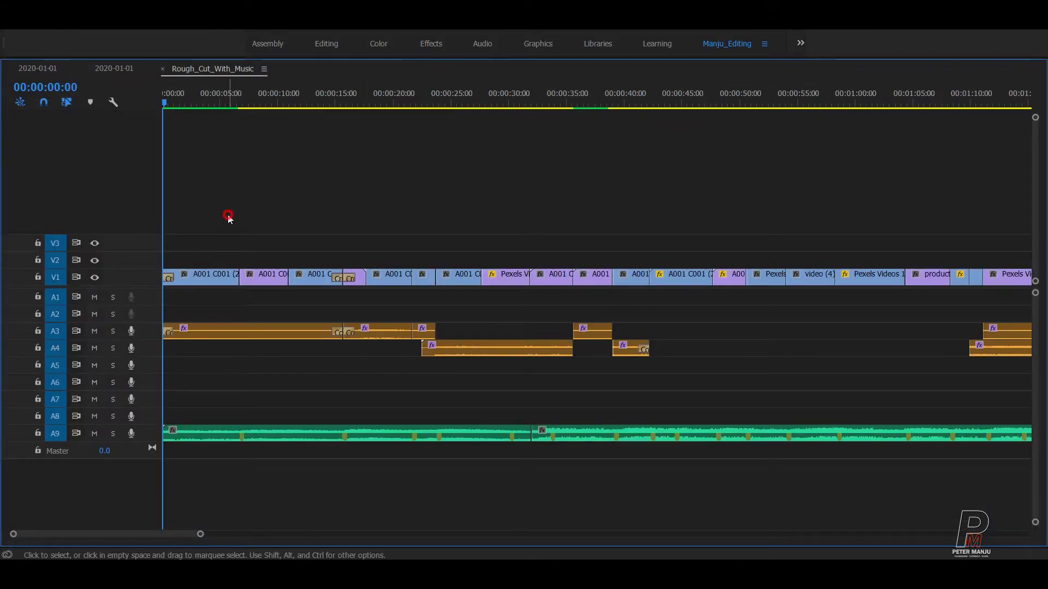
key(minus)
key(minus)
key(equal)
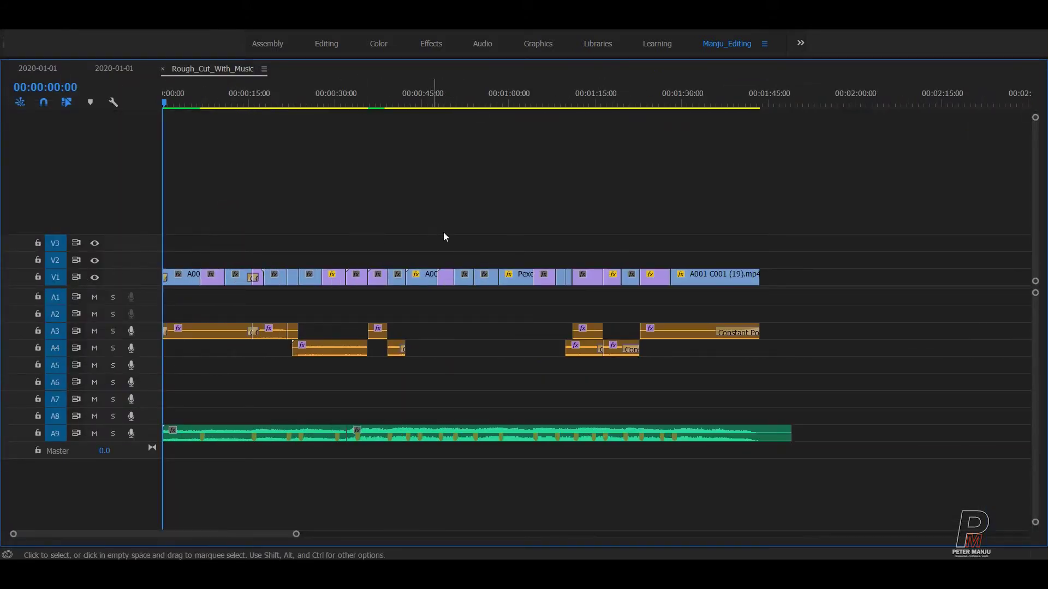
key(equal)
key(equal)
key(equal)
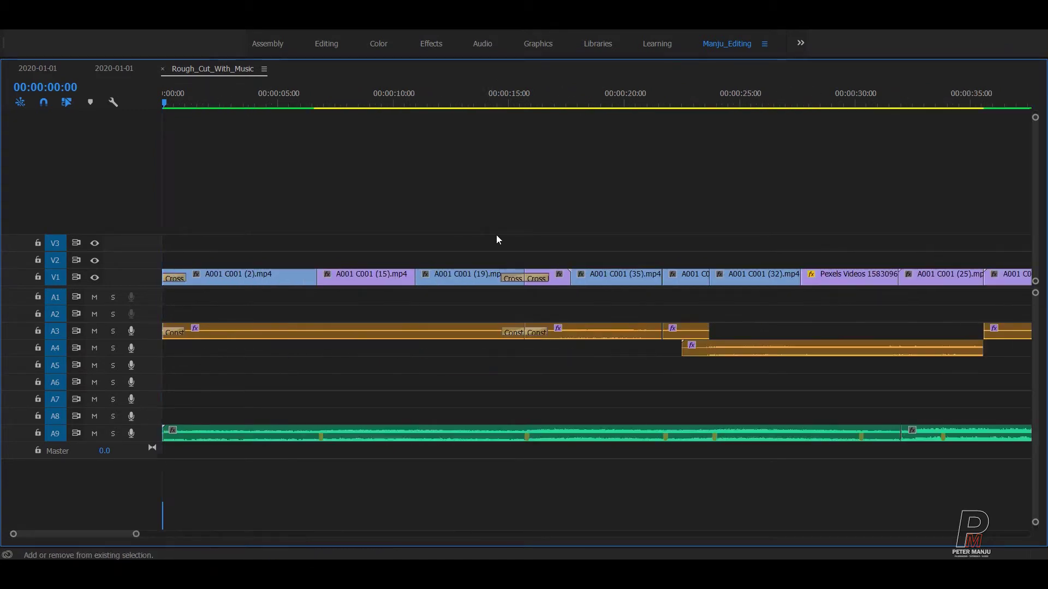
key(grave)
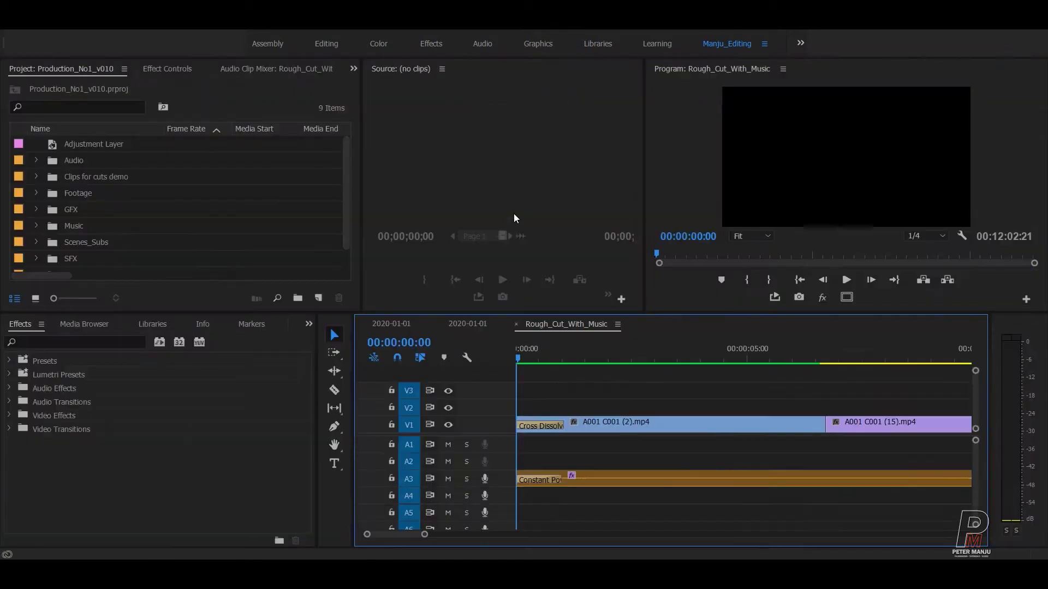
Step: Add a "REEL 1" text title in the program frame at the start of the sequence and select all its text
click(334, 464)
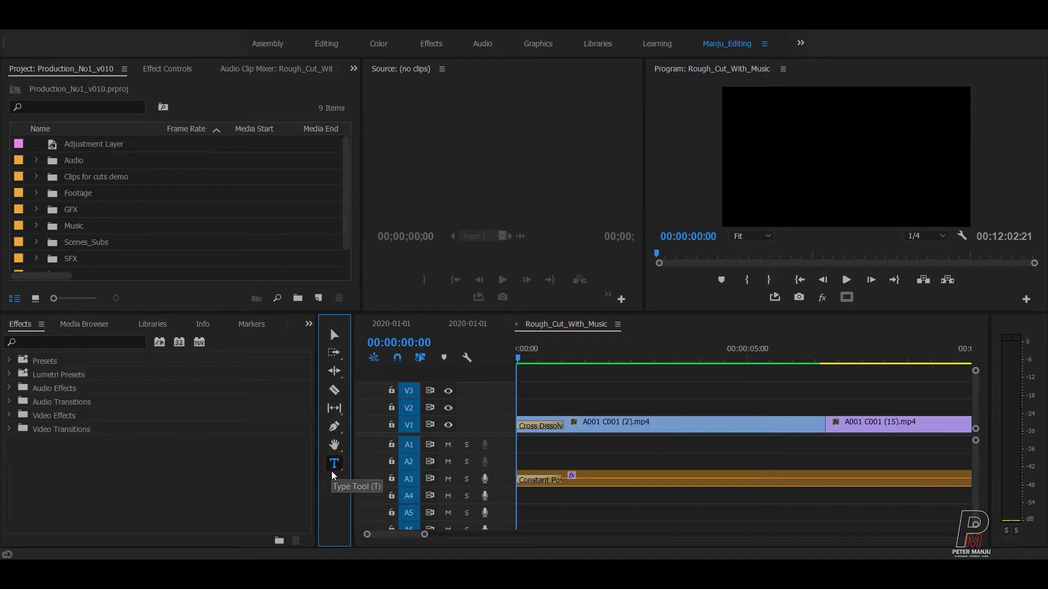
click(800, 164)
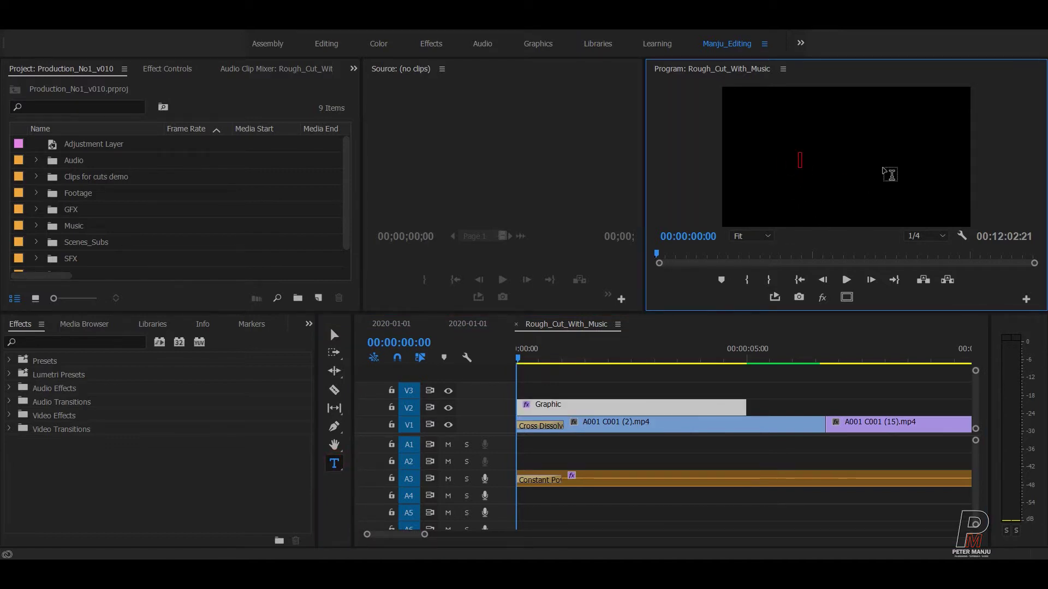
text(REEL 1)
key(ctrl+a)
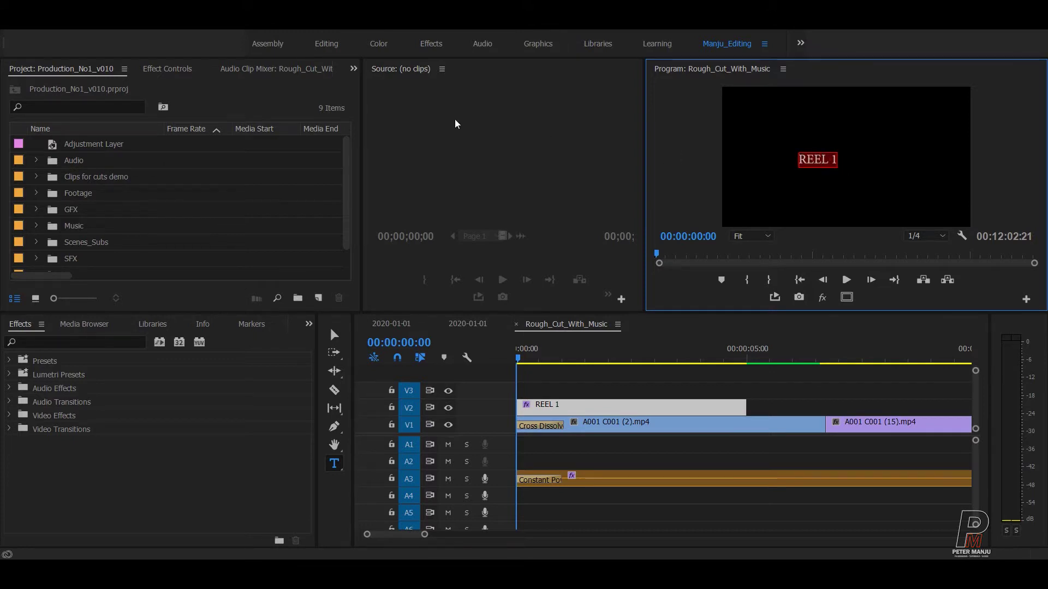
Step: Dock Effect Controls beside the Source monitor and switch to the Graphics workspace
click(172, 70)
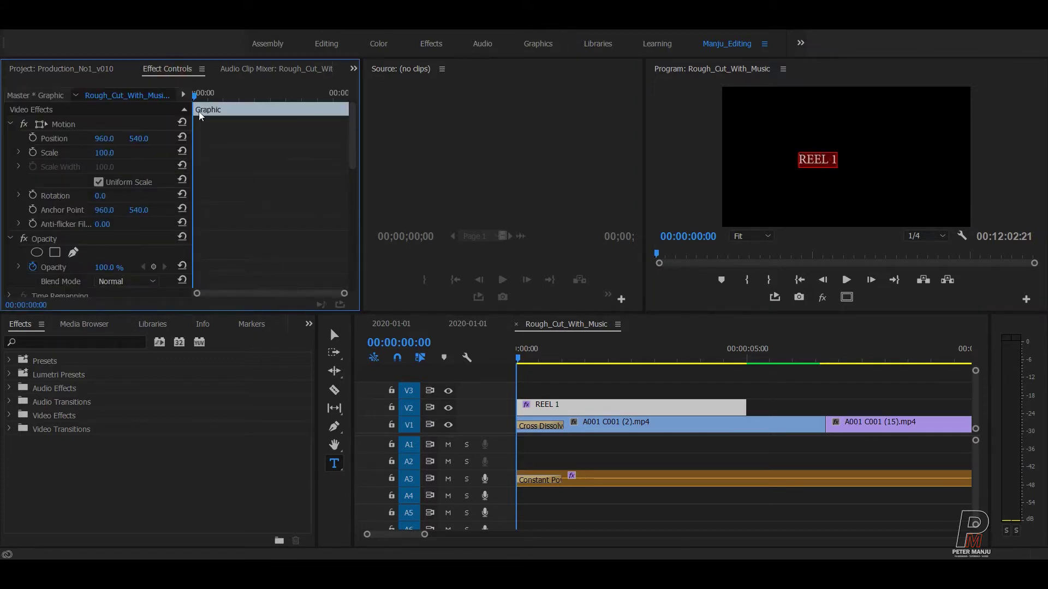
drag(167, 70, 463, 76)
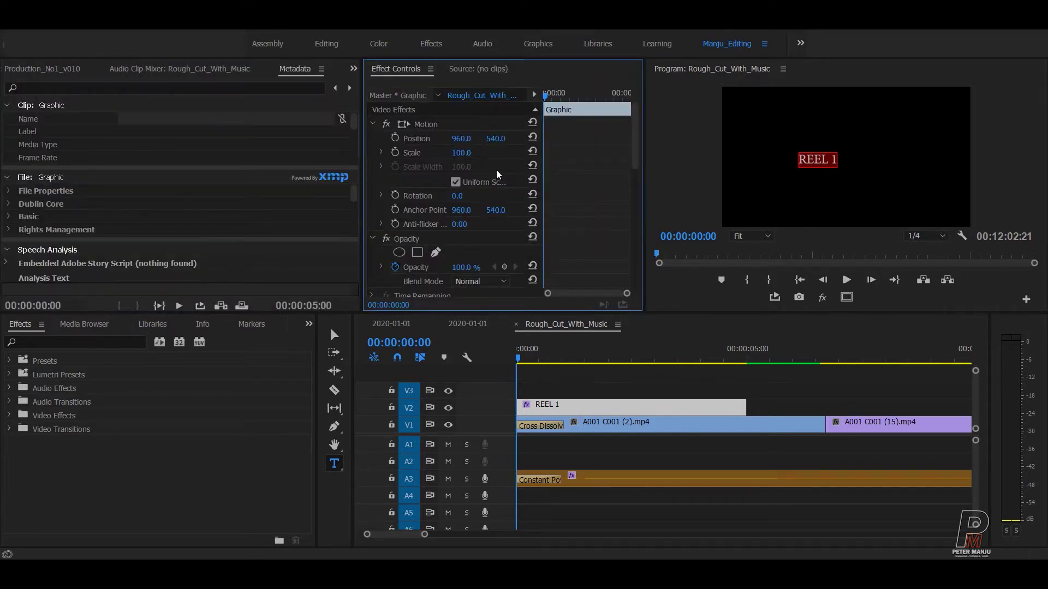
click(538, 45)
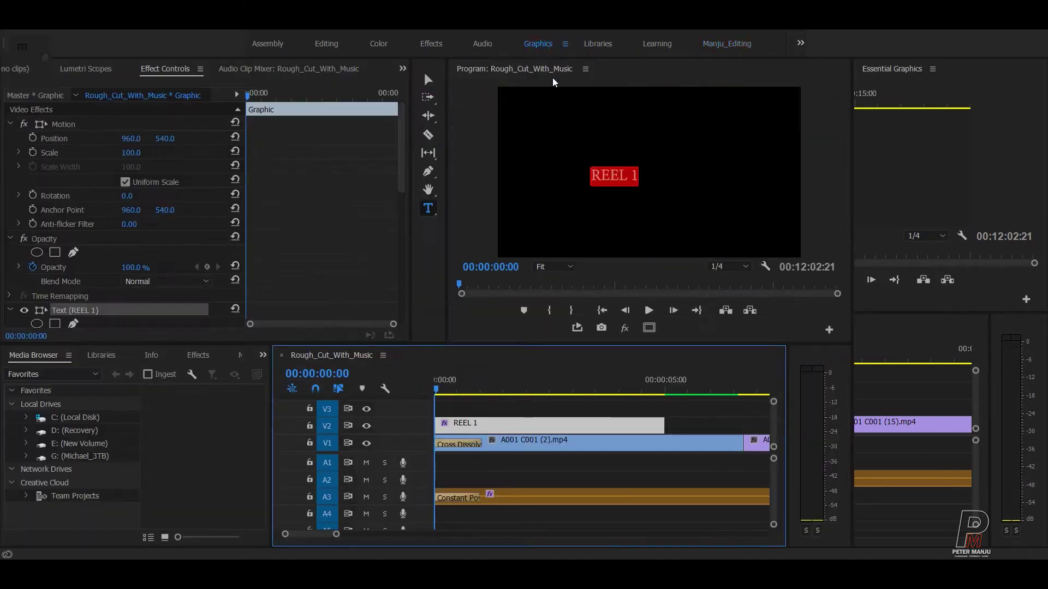
Step: Center the REEL 1 title vertically and horizontally in the frame
click(960, 92)
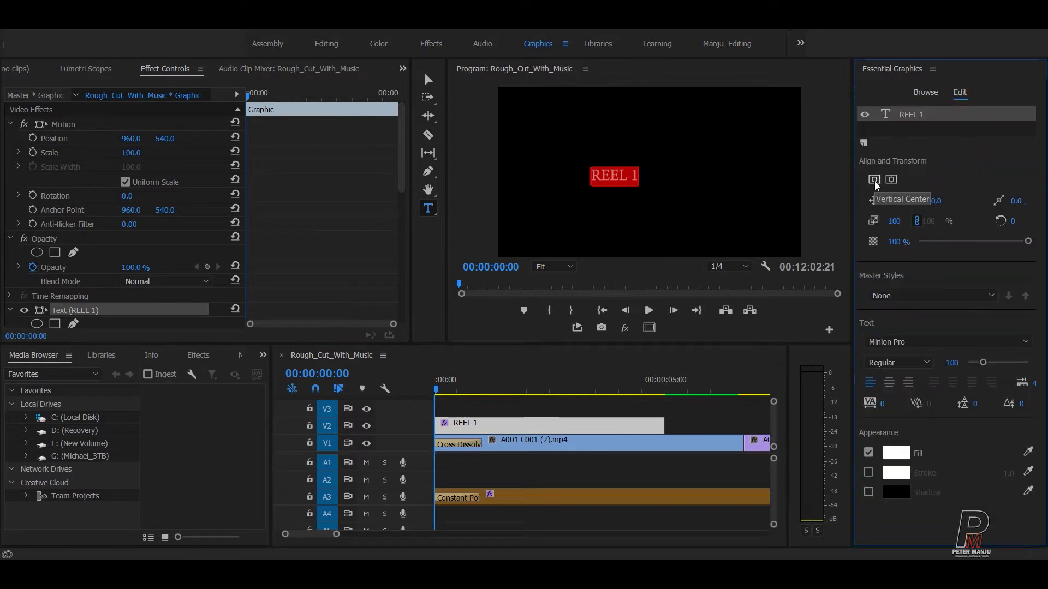
click(873, 180)
click(891, 180)
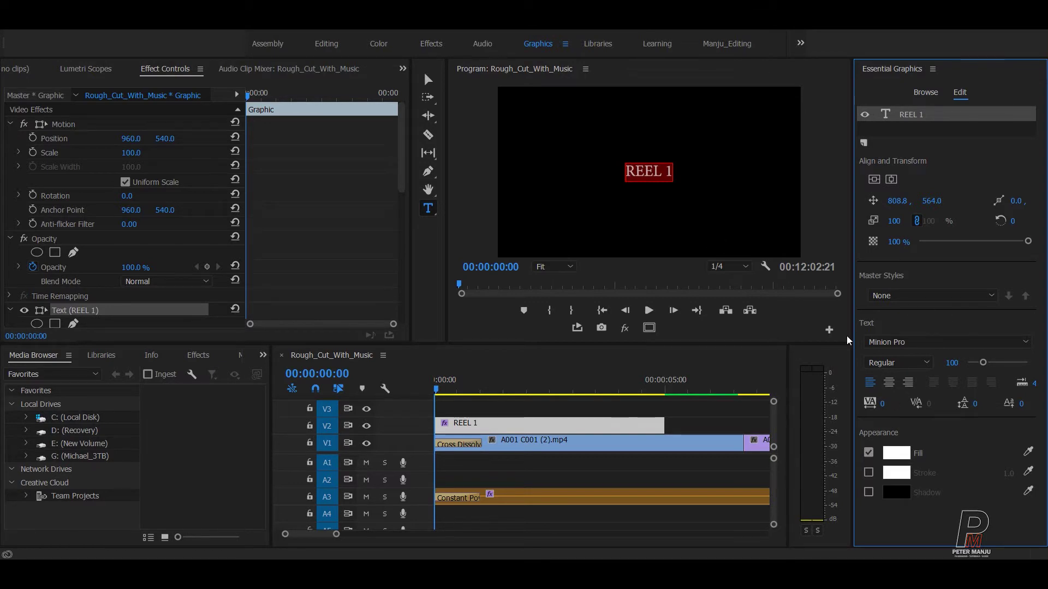
click(910, 342)
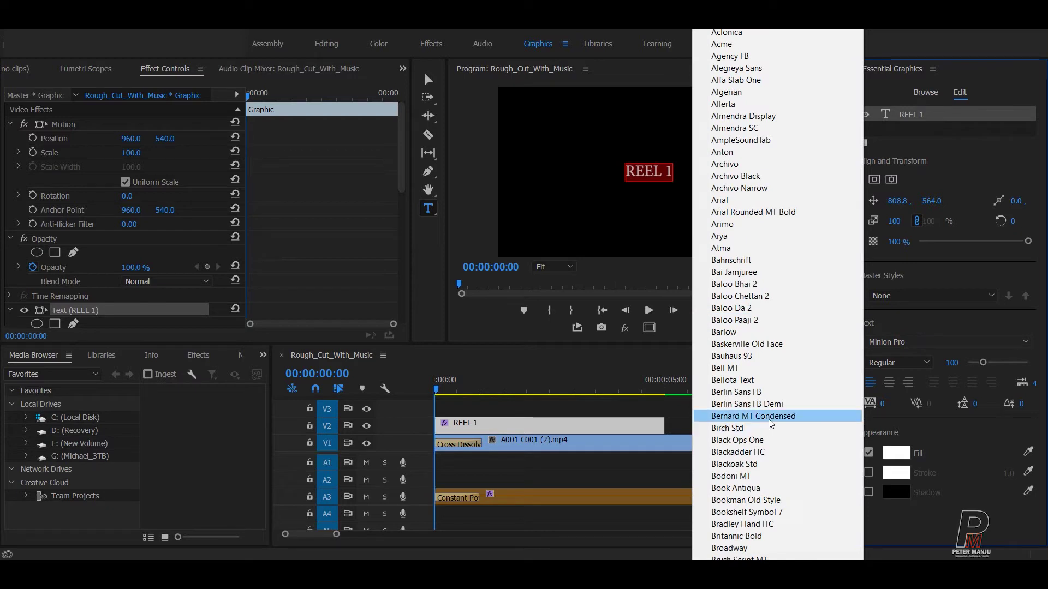
scroll(778, 295, down, 3)
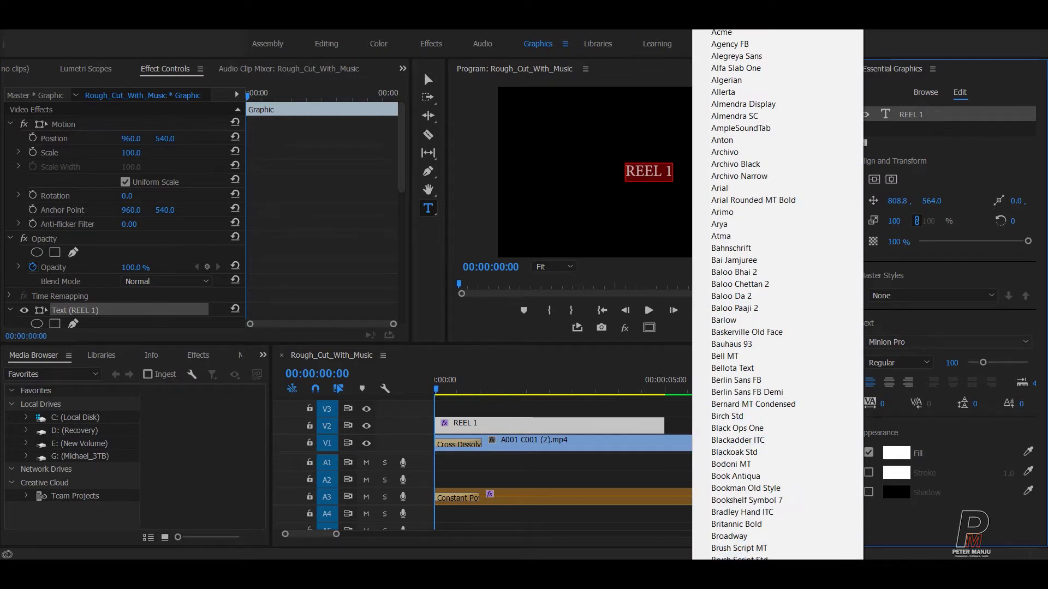
scroll(778, 294, down, 4)
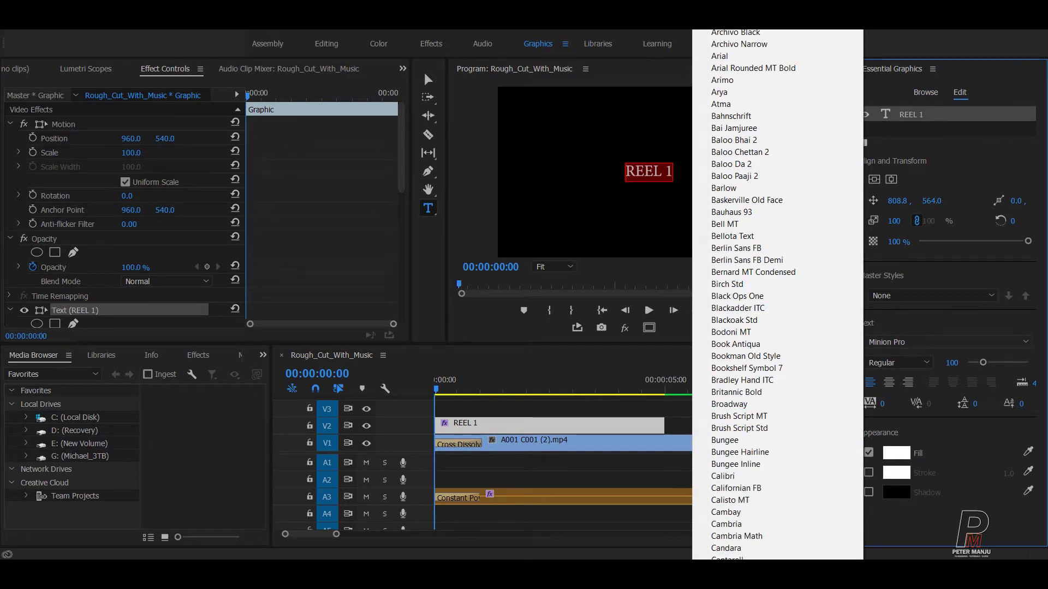
scroll(778, 295, down, 2)
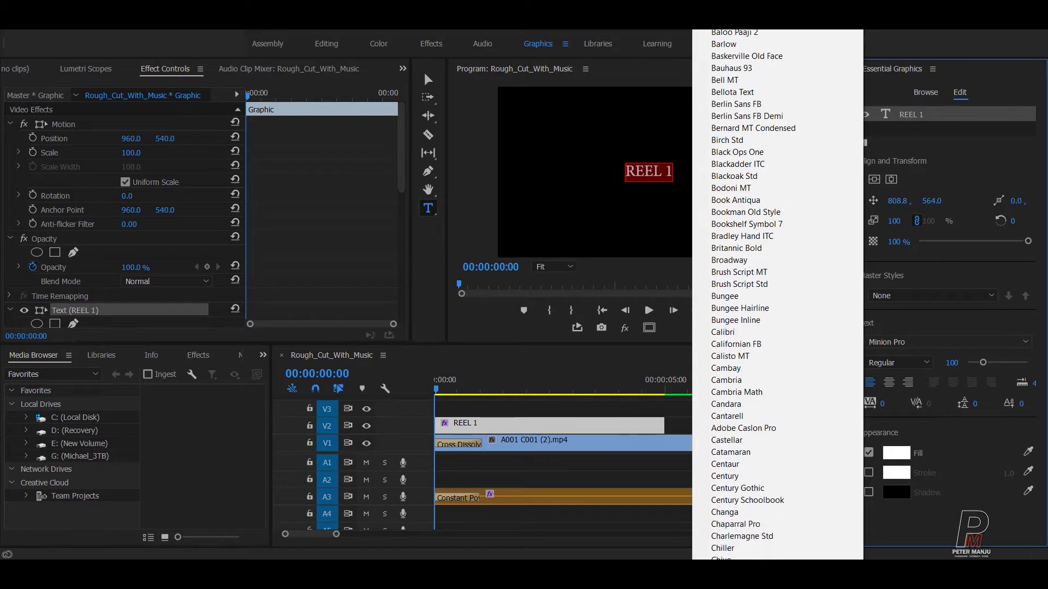
scroll(778, 294, down, 4)
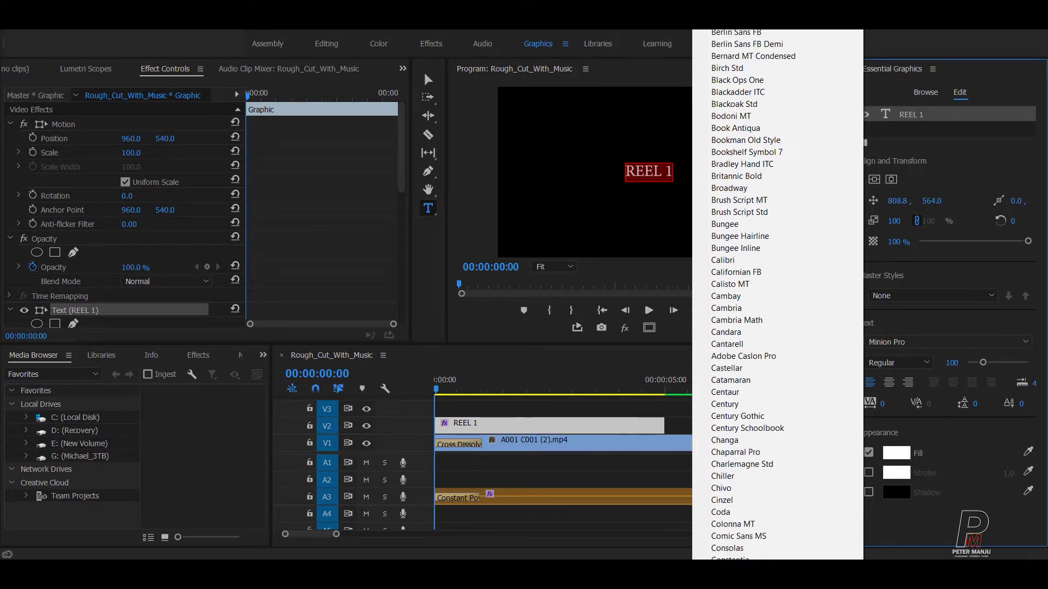
scroll(777, 294, down, 2)
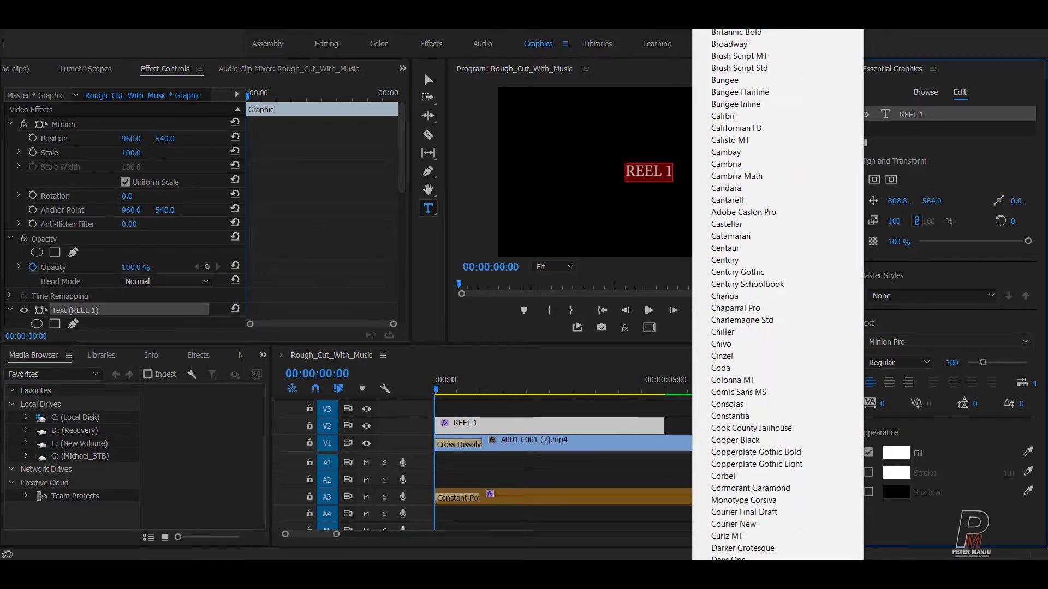
click(928, 273)
Step: Change the REEL 1 title's font to Montserrat and recenter it in the frame
click(920, 343)
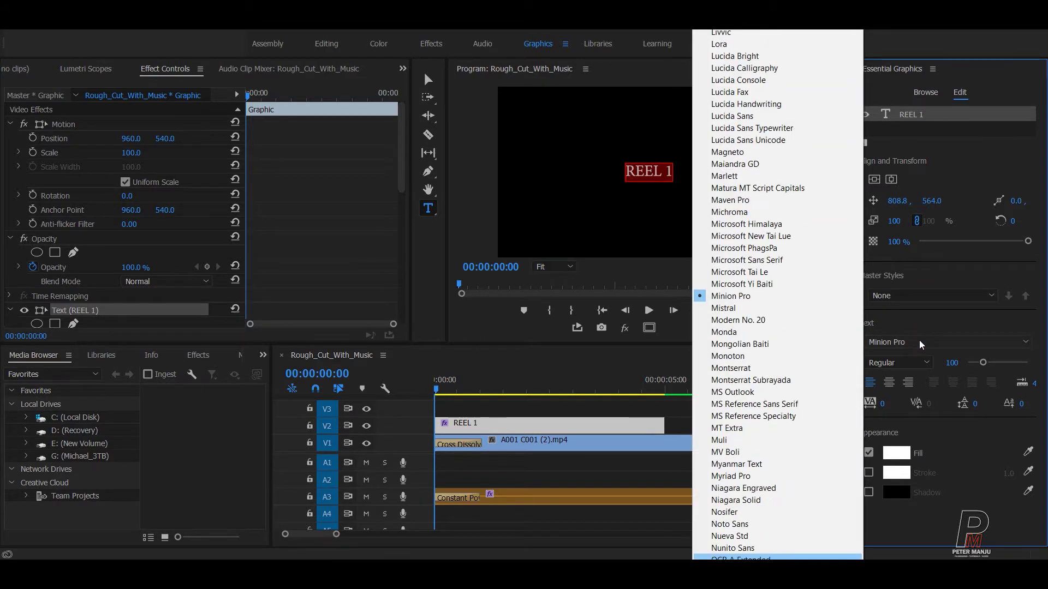
click(753, 369)
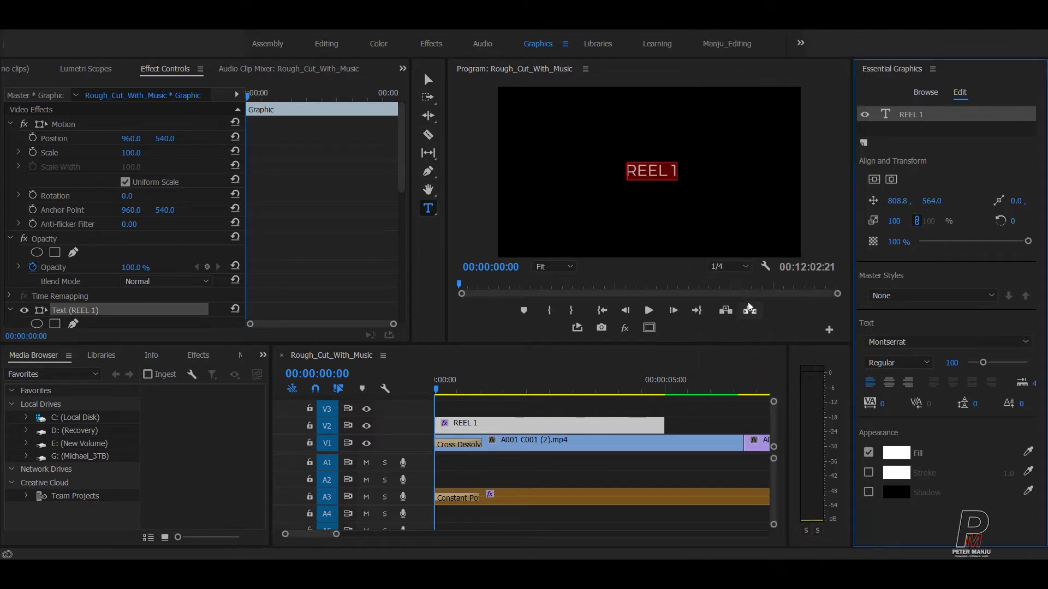
click(874, 179)
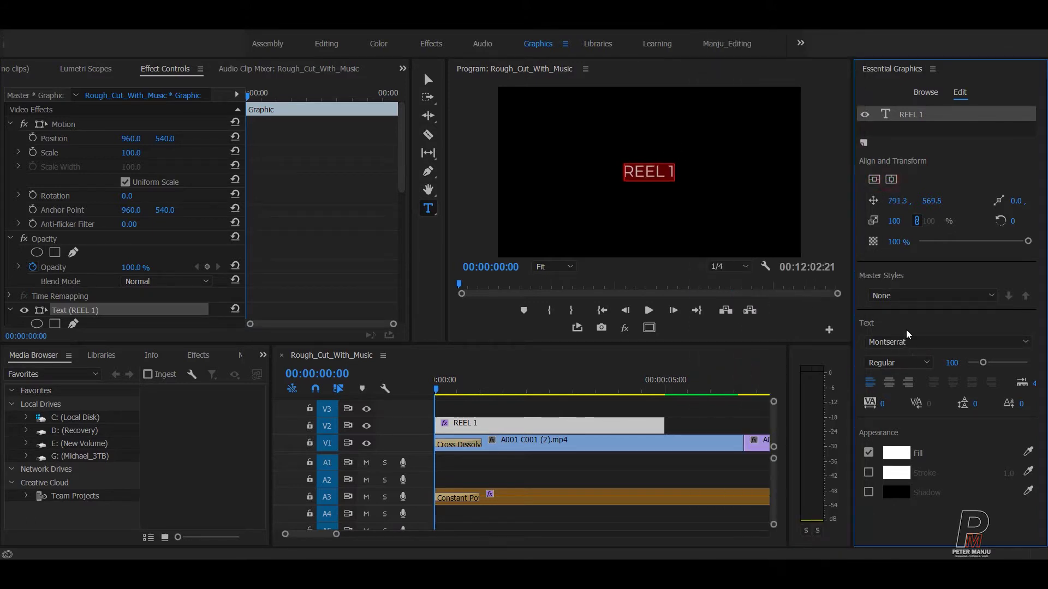
Step: Set the title's Montserrat font style to Medium and align the text to the frame center again
click(898, 364)
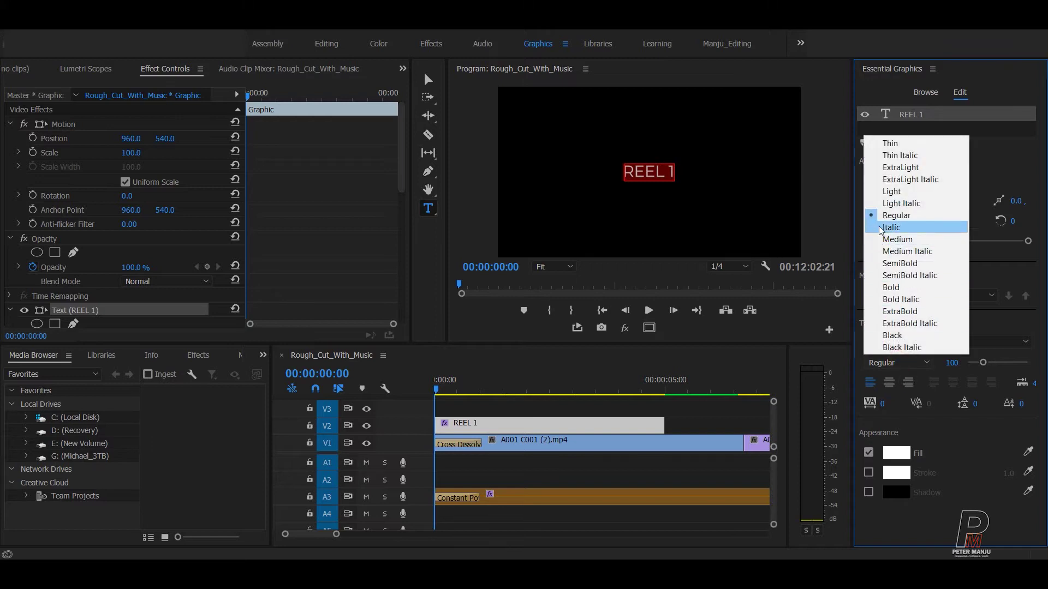
click(891, 287)
click(896, 364)
click(878, 241)
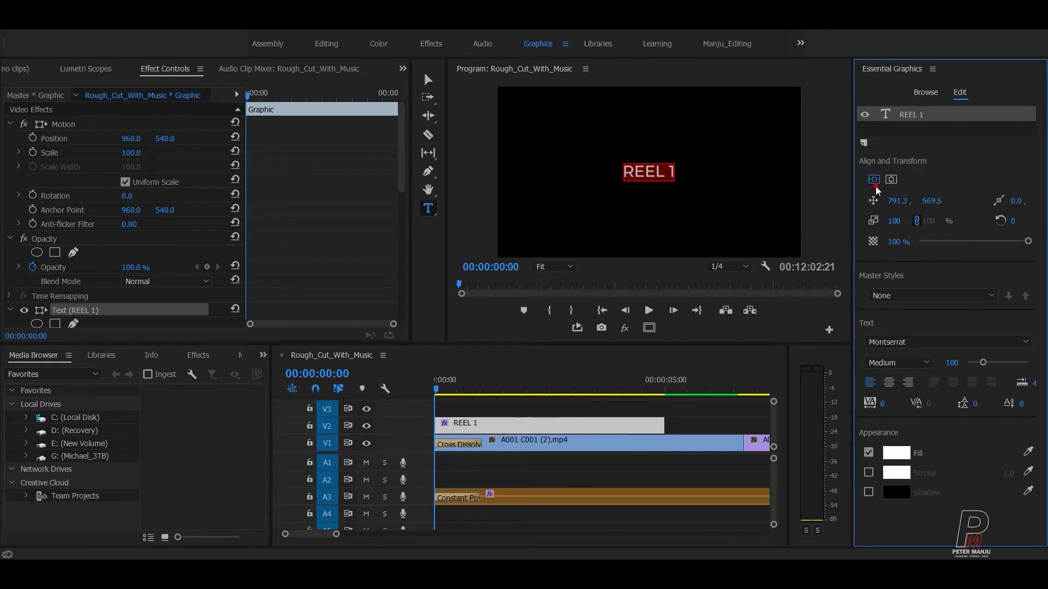
click(893, 183)
Step: Increase the REEL 1 font size to 120, recenter the title in the frame, and deselect it
click(952, 364)
key(Return)
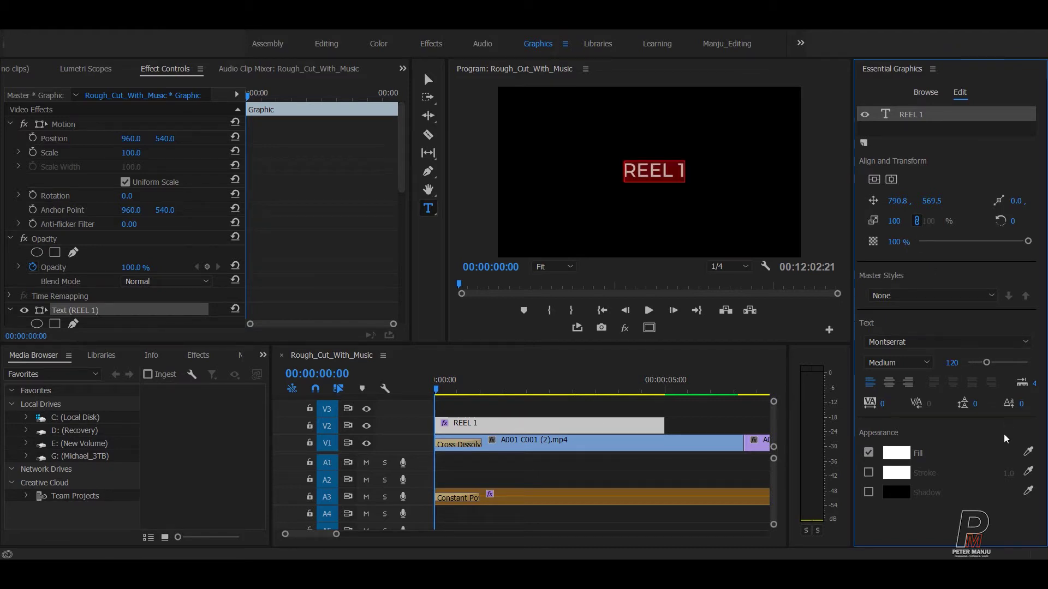
click(891, 179)
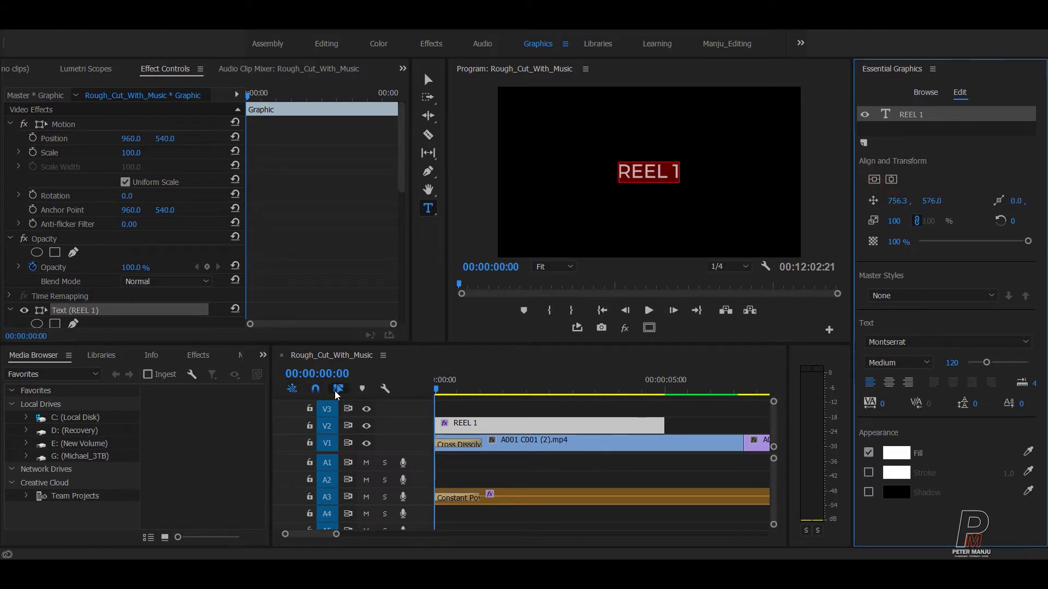
click(429, 81)
click(681, 223)
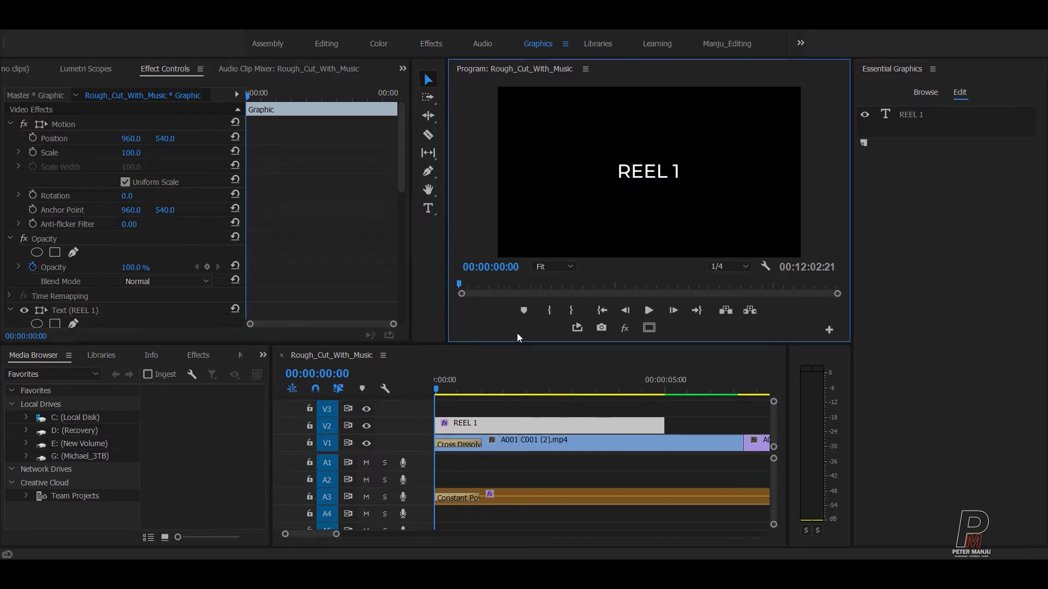
Step: Select all the REEL 1 text and change its fill color to red, FF0000
click(638, 173)
click(429, 208)
click(656, 176)
key(ctrl+a)
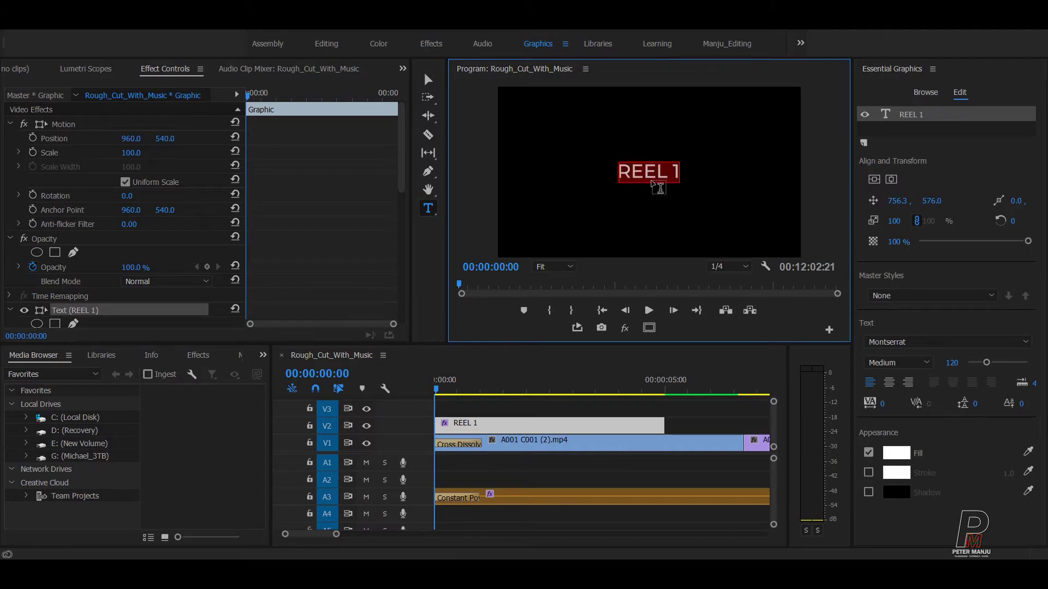
click(902, 460)
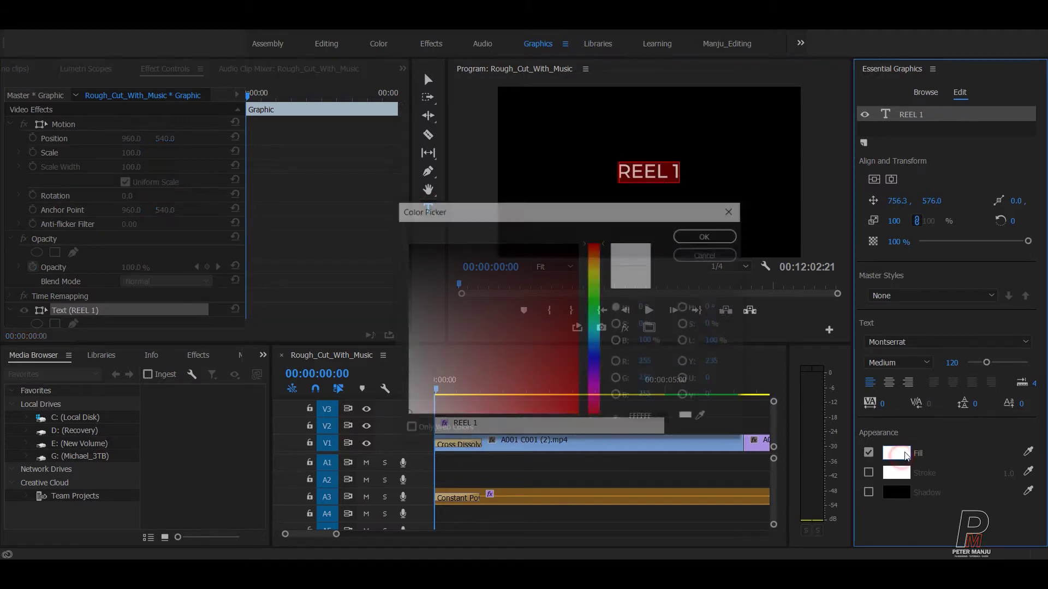
click(578, 243)
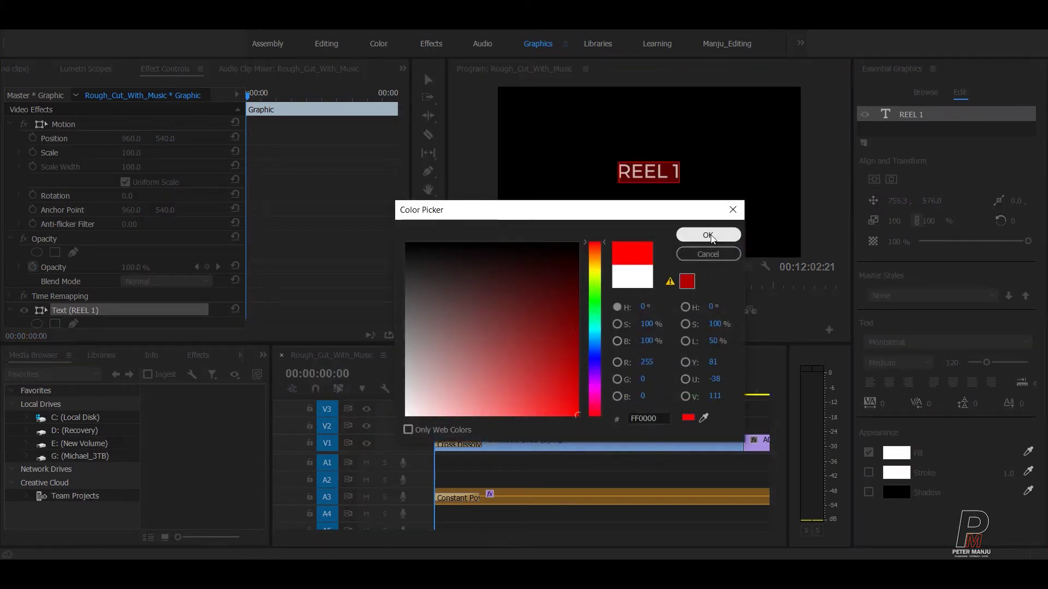
click(707, 235)
click(428, 79)
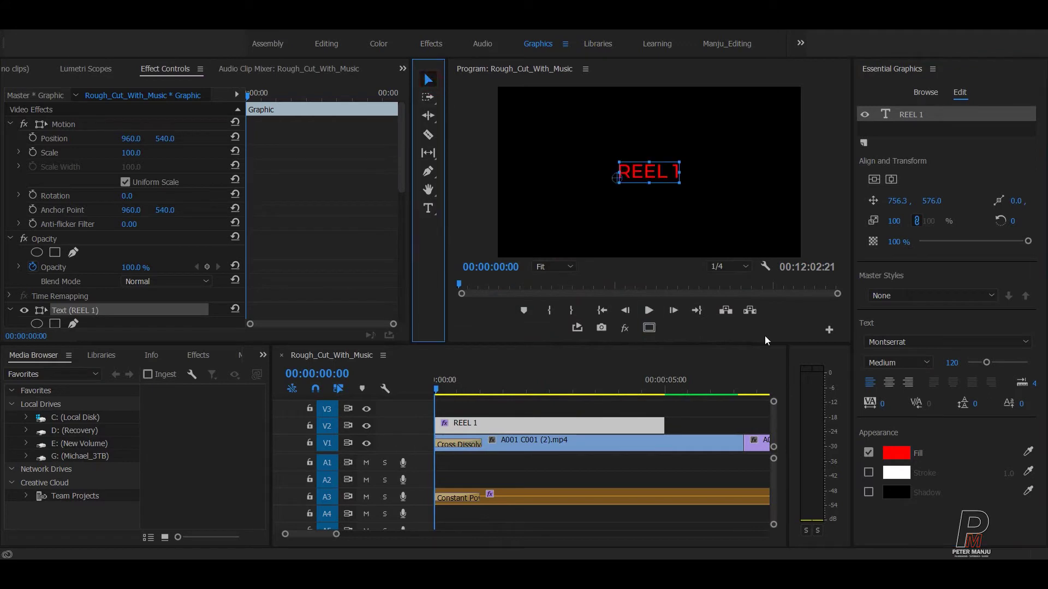
Step: Cut the REEL 1 title clip from track V2 with the playhead at the sequence start
click(490, 405)
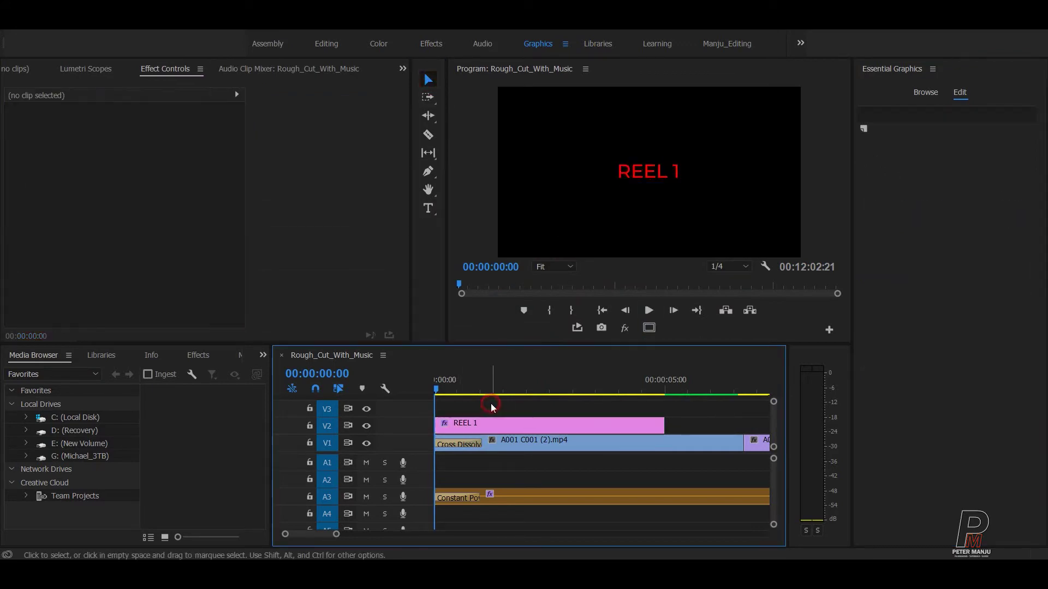
drag(443, 379, 418, 438)
click(483, 427)
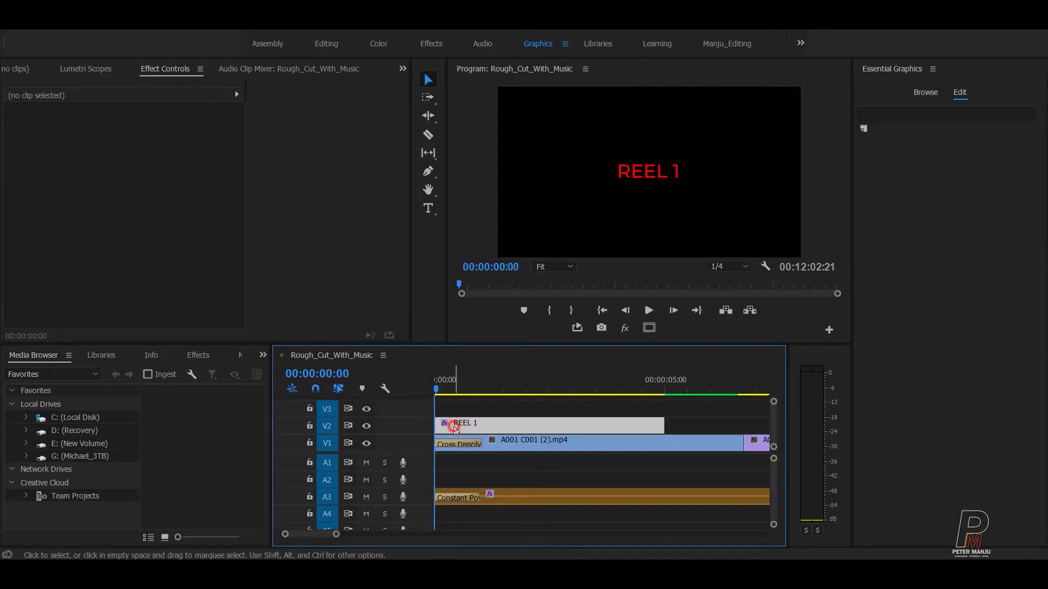
key(Delete)
Step: Insert the cut REEL 1 title on track V1 at the sequence start, shifting all following clips later
key(minus)
key(minus)
key(minus)
key(minus)
key(minus)
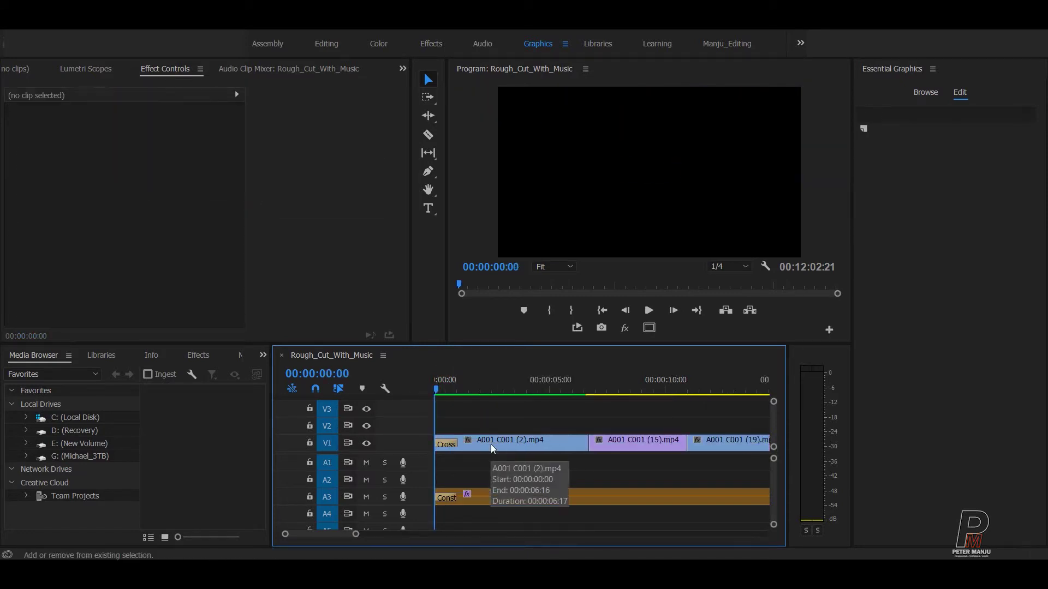
key(equal)
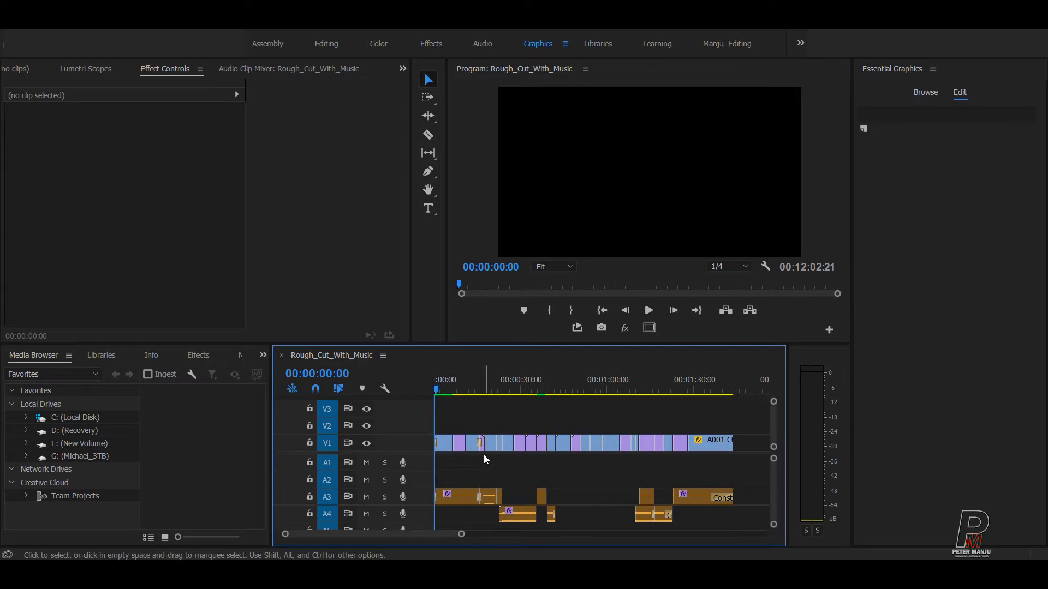
key(grave)
key(equal)
key(equal)
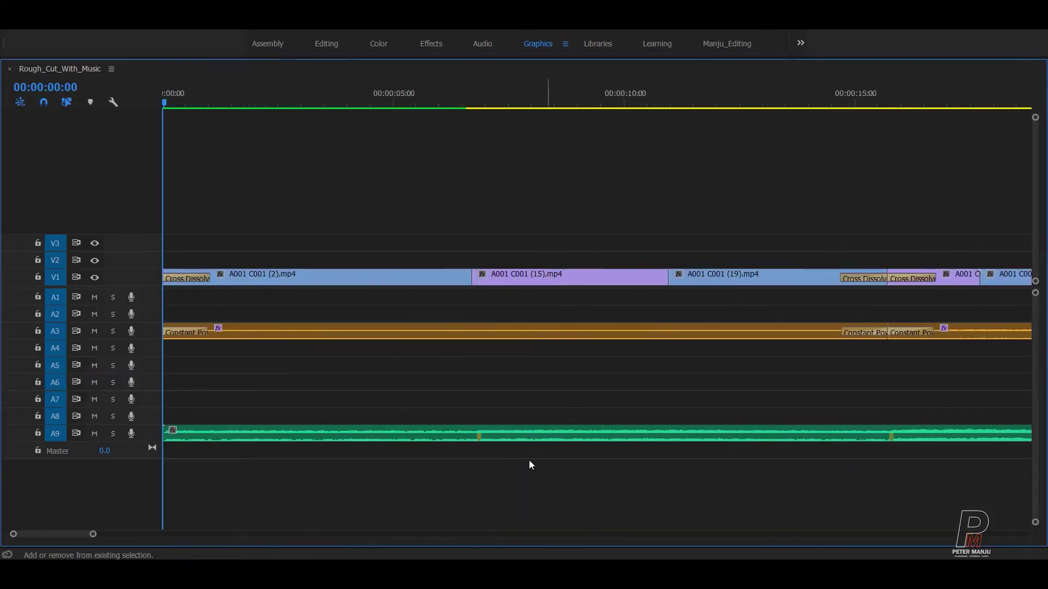
key(ctrl+shift+v)
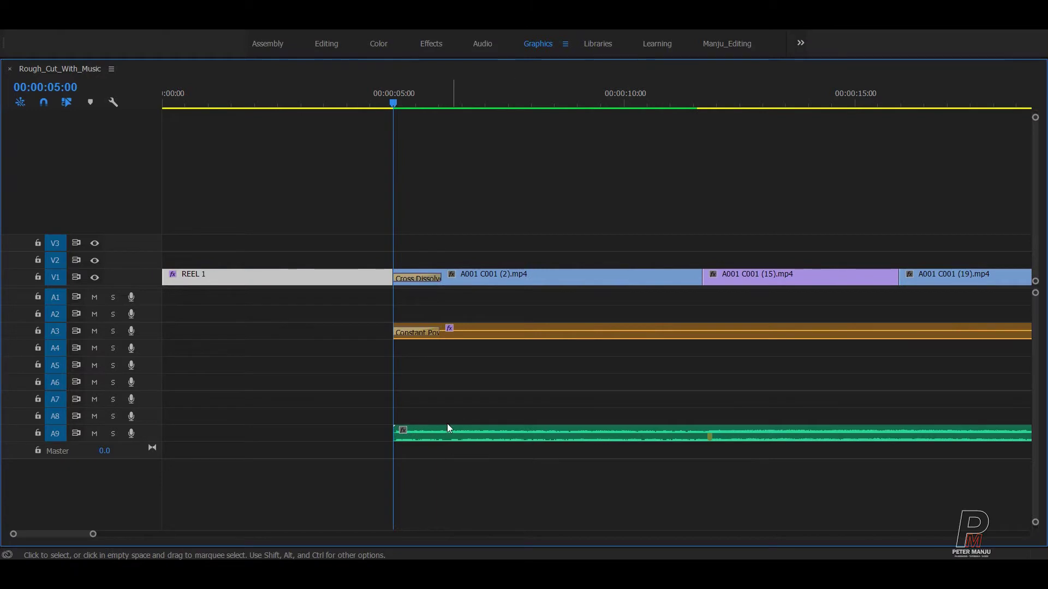
click(508, 187)
drag(398, 102, 1, 139)
click(257, 135)
key(grave)
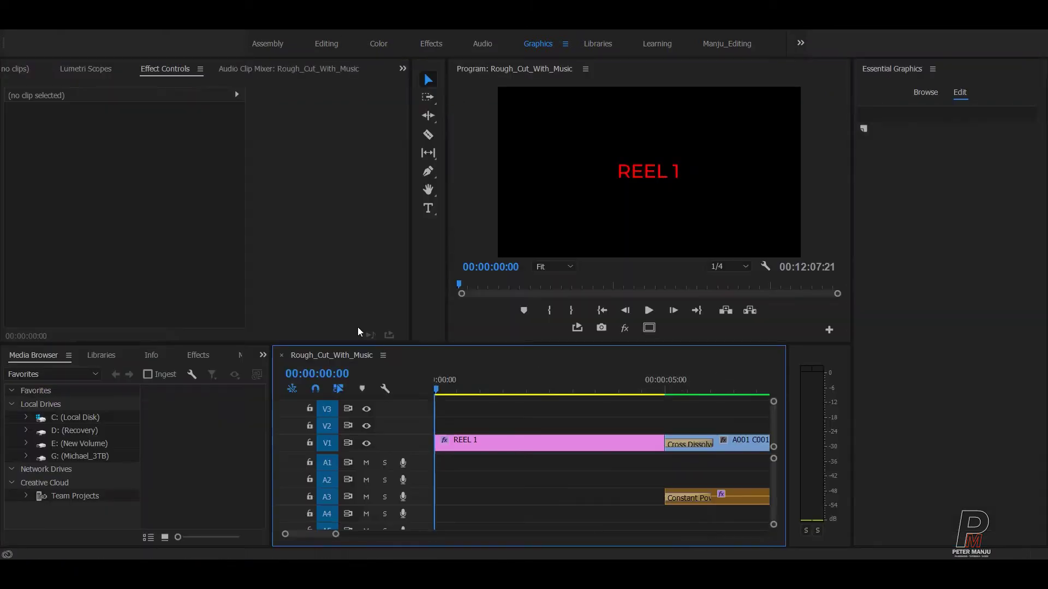
Step: Play the REEL 1 title from the sequence start and mark an Out point at 00:00:02:00
key(space)
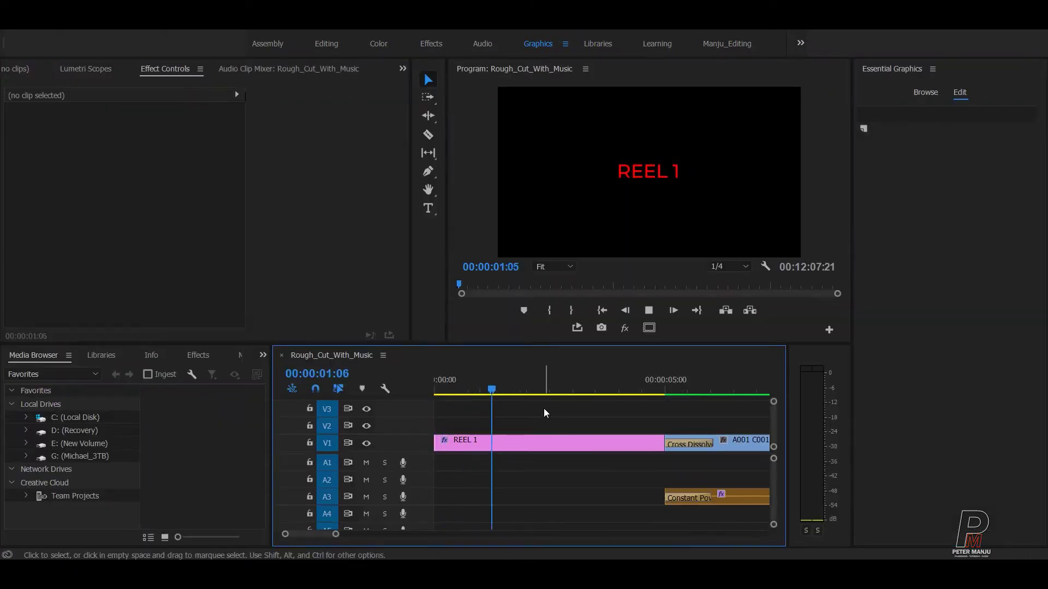
key(space)
key(Home)
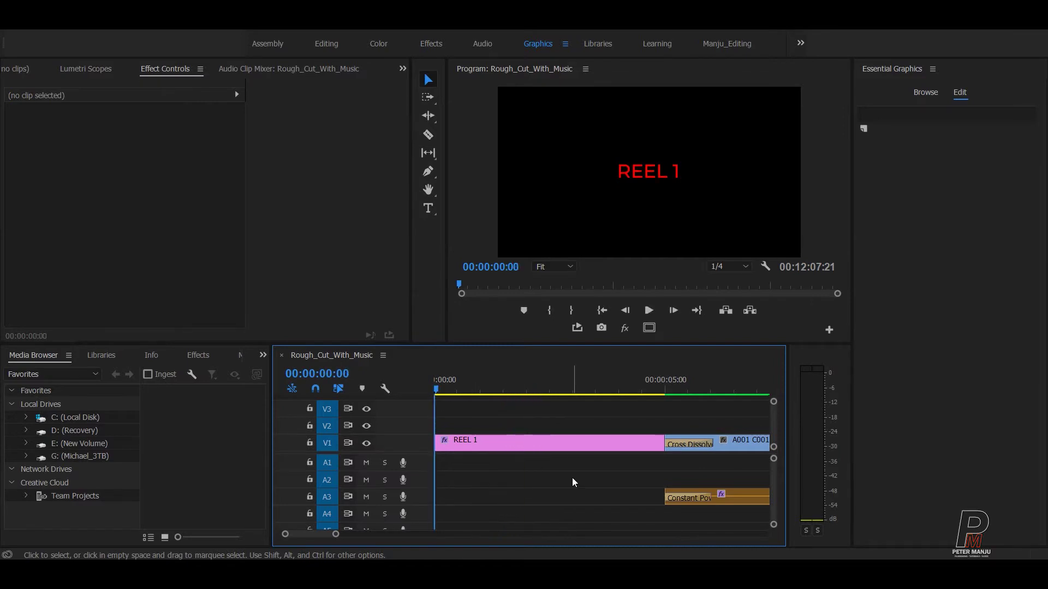
key(space)
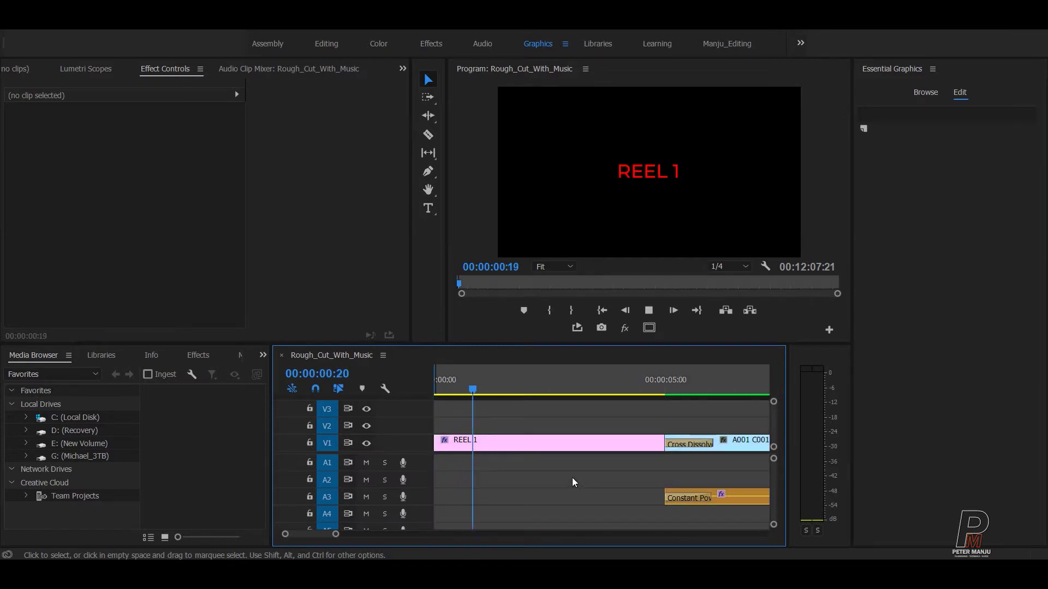
key(o)
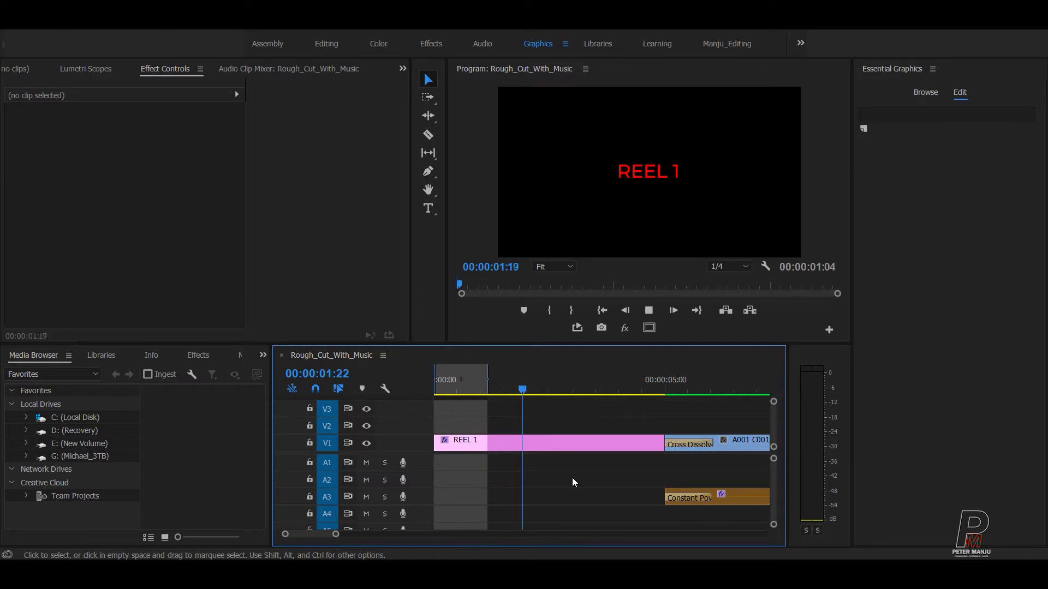
key(space)
key(o)
key(o)
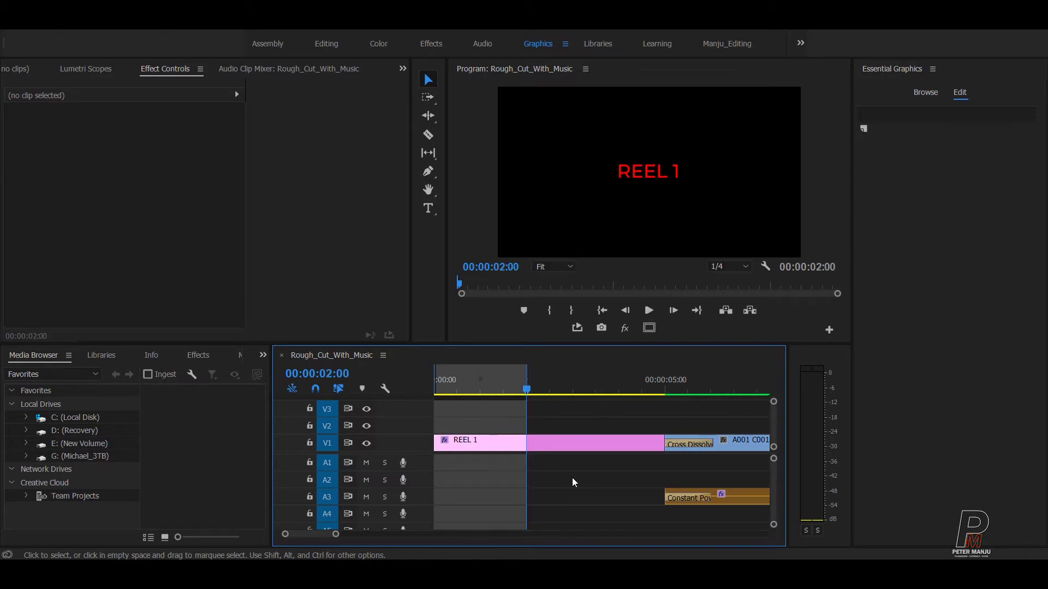
Step: Mark an In point at 00:00:02:00, split the REEL 1 title there and delete the portion after the cut
key(i)
key(Down)
key(Left)
key(Left)
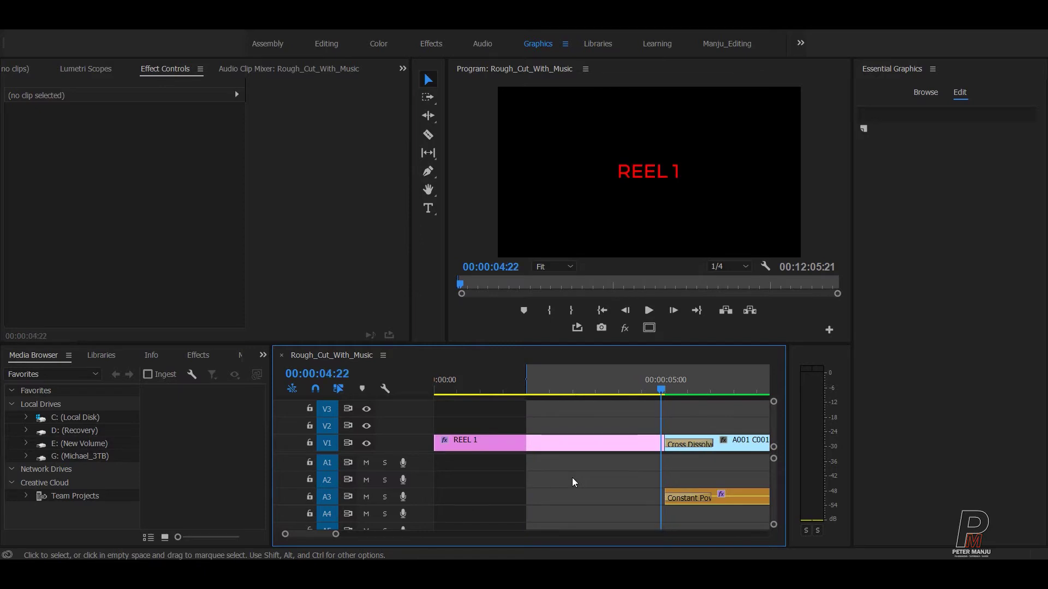
key(Left)
key(Left)
key(Left)
key(Left)
key(Left)
key(Left)
key(Left)
key(Left)
key(Left)
key(Left)
key(Left)
key(shift+i)
key(ctrl+k)
drag(555, 398, 588, 479)
key(Delete)
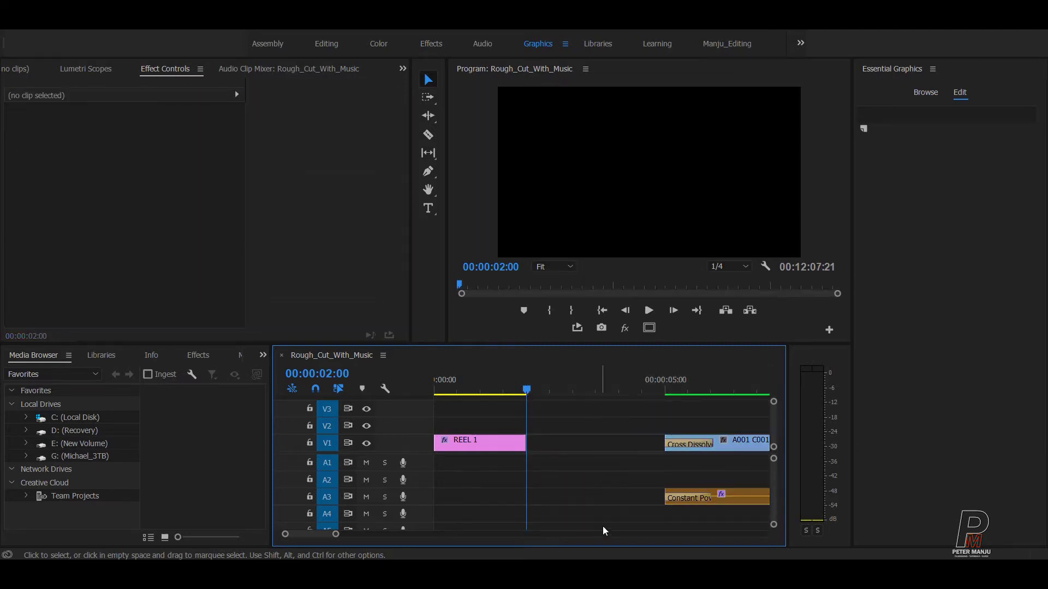
Step: Play back the trimmed title from the sequence start and park the playhead in the gap at 00:00:02:18
key(Home)
key(space)
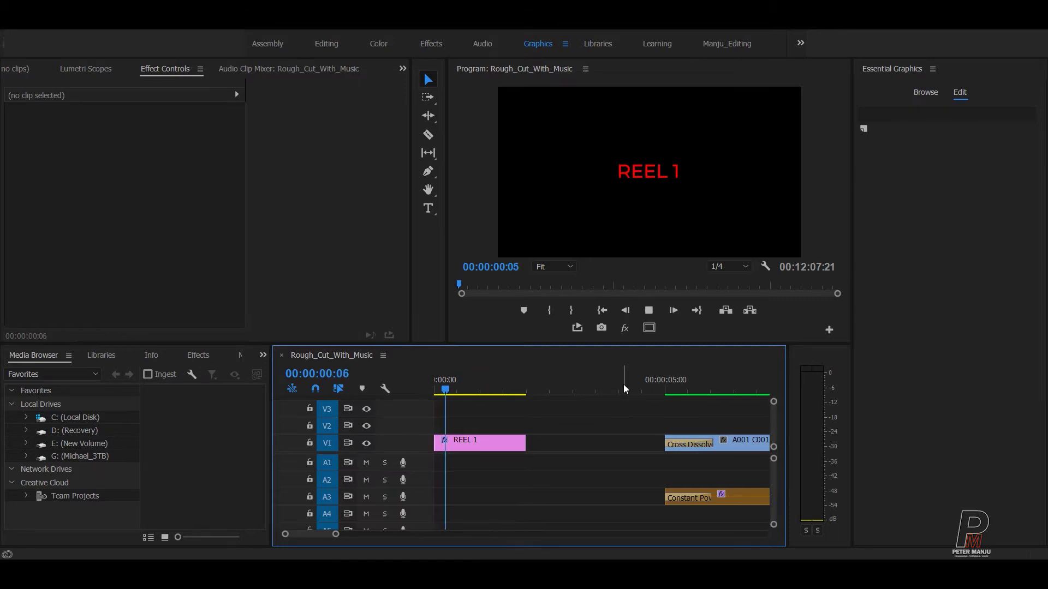
key(space)
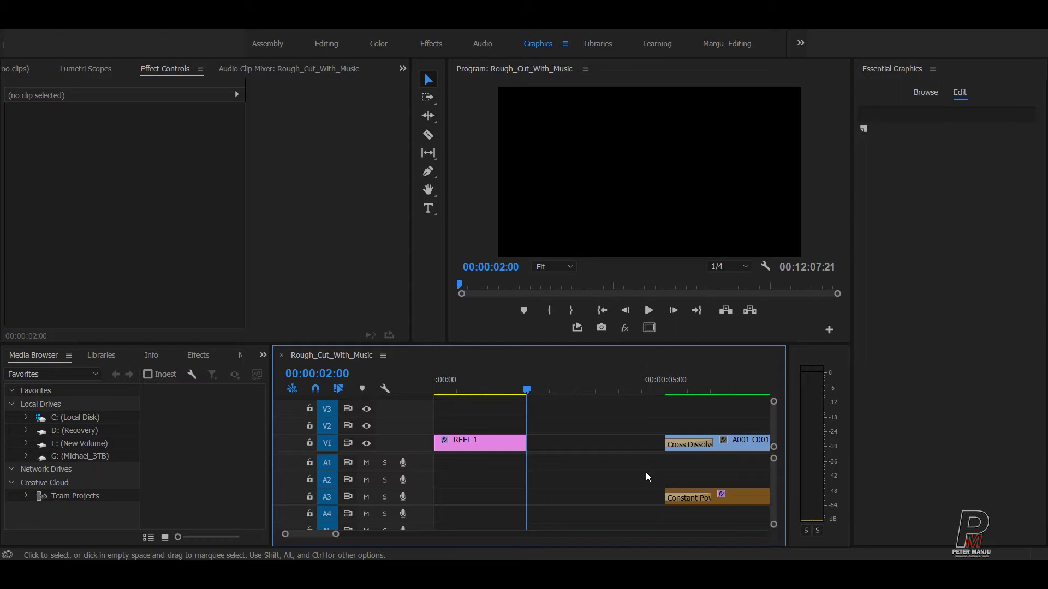
click(526, 388)
click(564, 387)
Step: Switch to the custom editing workspace and display the project's bins and media items
click(90, 208)
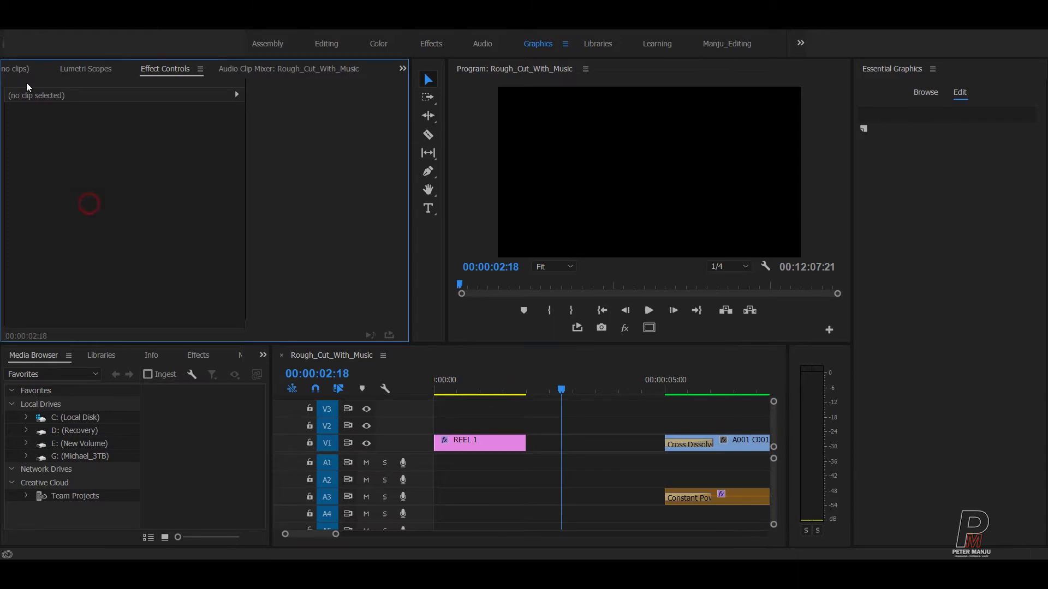
click(18, 69)
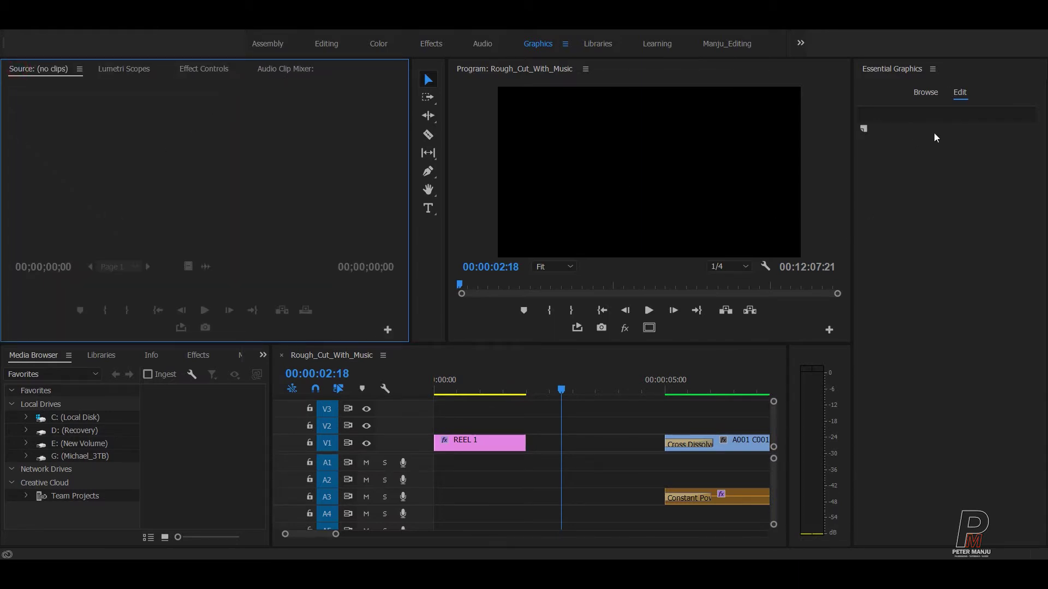
click(729, 44)
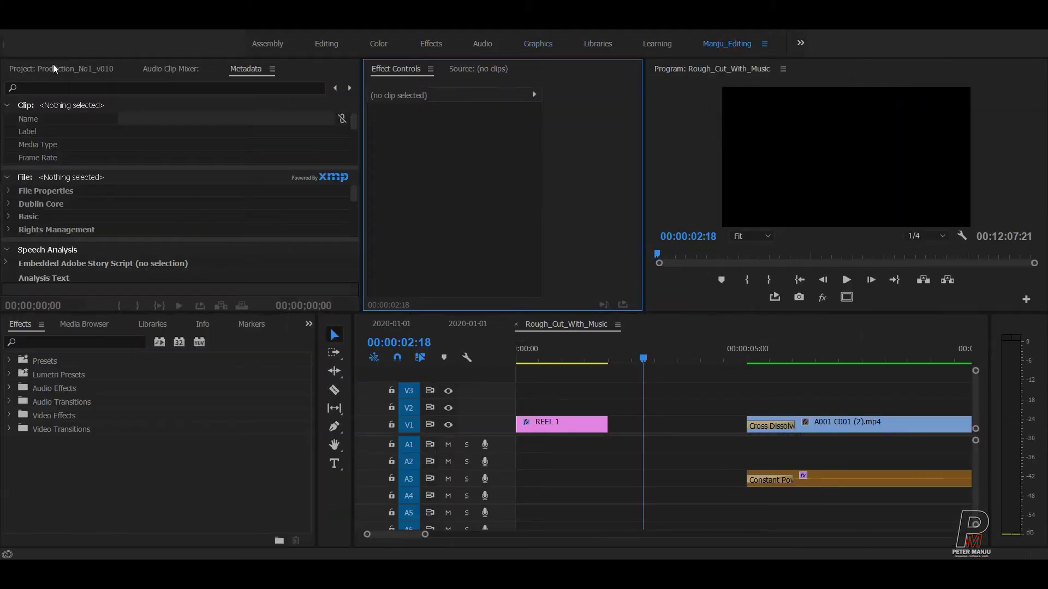
click(55, 68)
Step: Create a Bars and Tone item at 1920 x 1080, 24.00 fps, square pixels and 48000 Hz
click(321, 299)
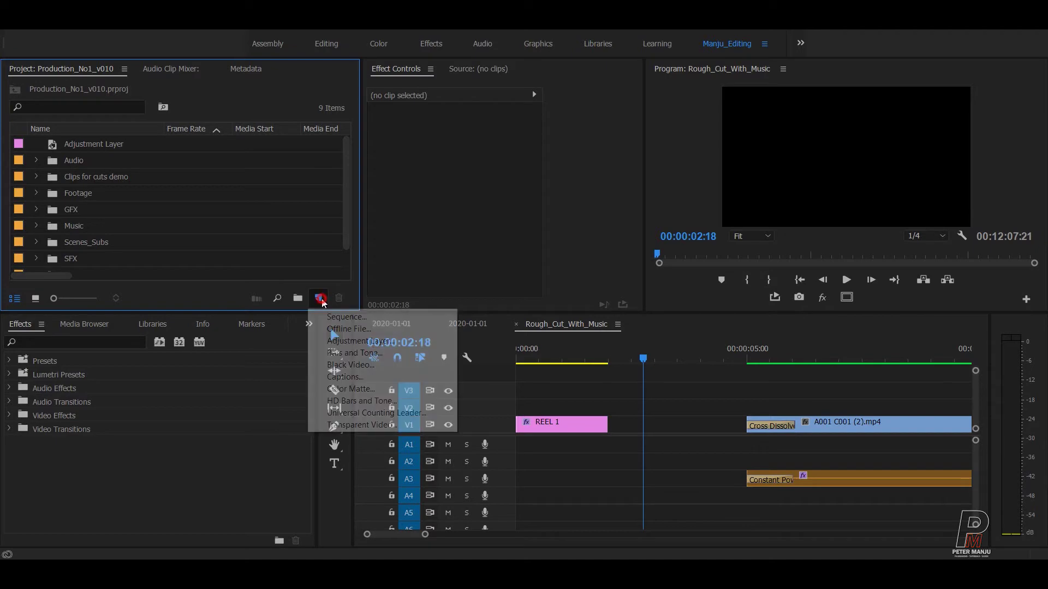
click(18, 32)
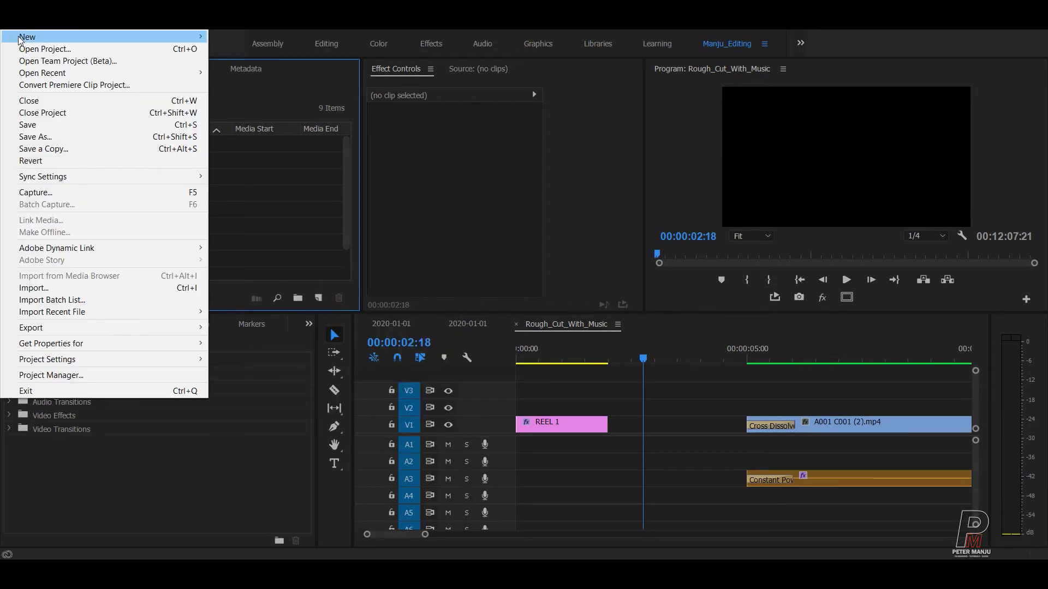
click(22, 37)
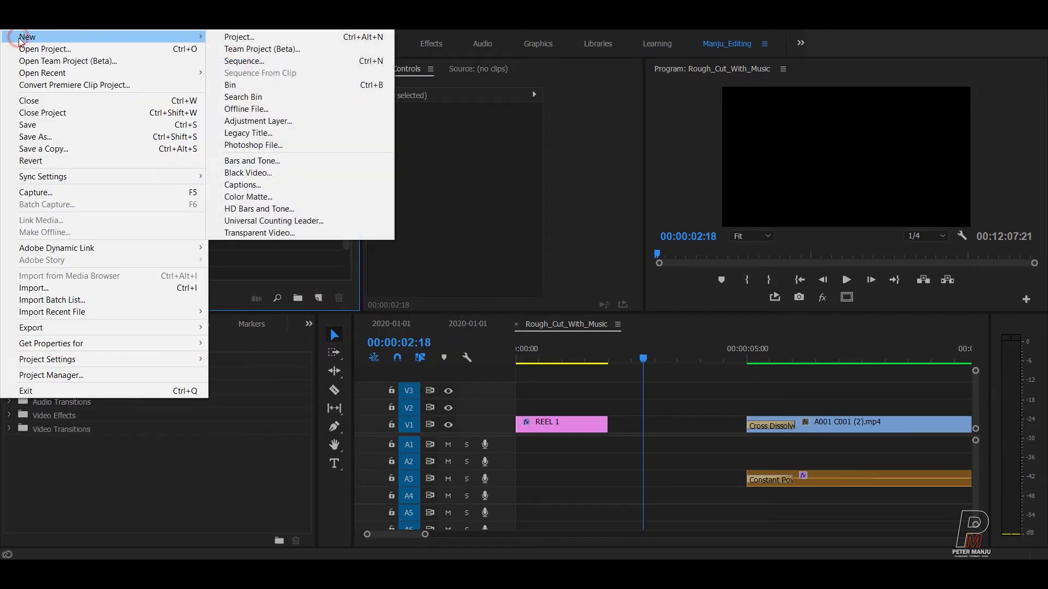
click(272, 162)
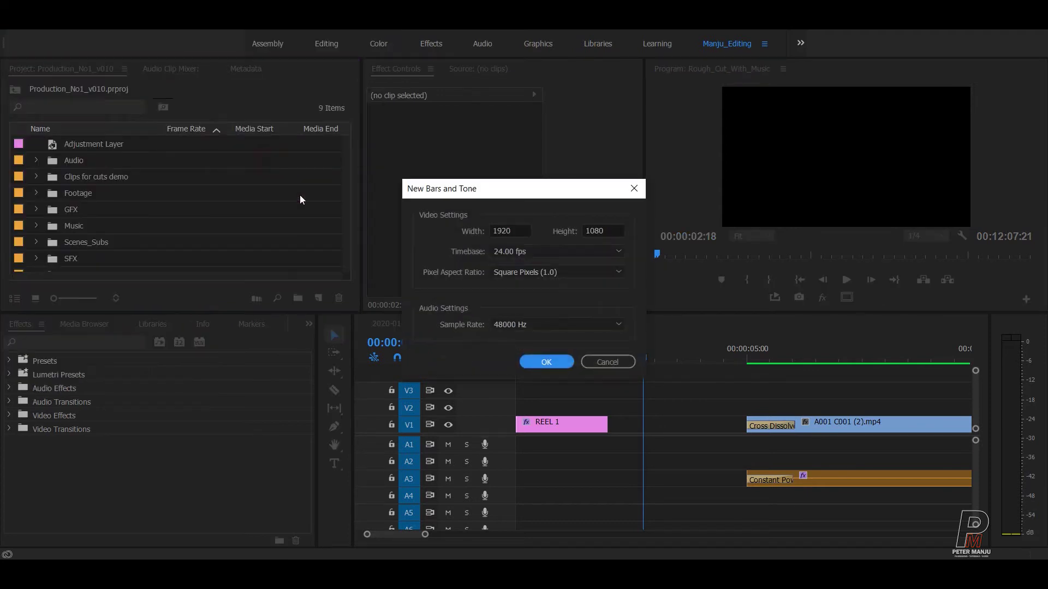
click(546, 362)
Step: Accept the Bars and Tone item's existing tone settings and place it on track V2 directly after the REEL 1 title
double_click(56, 260)
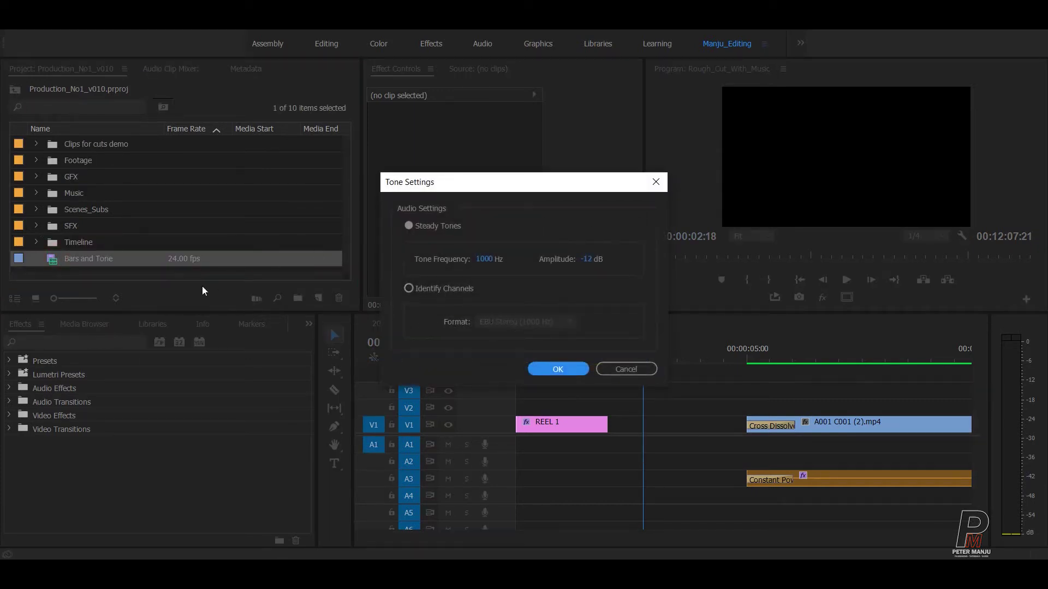
click(562, 371)
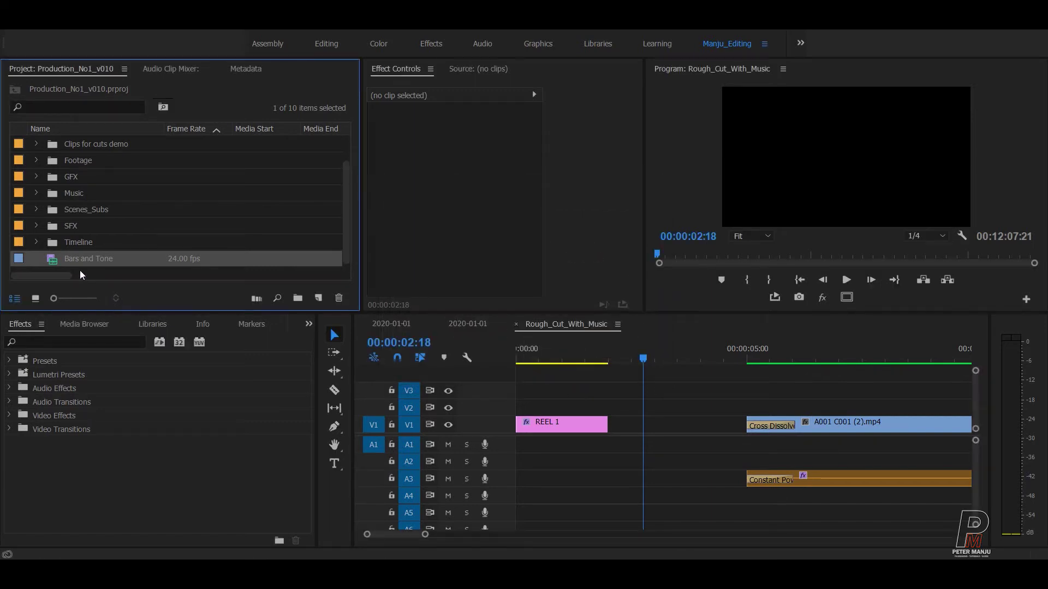
mouse_move(51, 260)
mouse_down()
mouse_move(657, 396)
mouse_move(614, 425)
mouse_move(602, 404)
mouse_move(619, 408)
mouse_up()
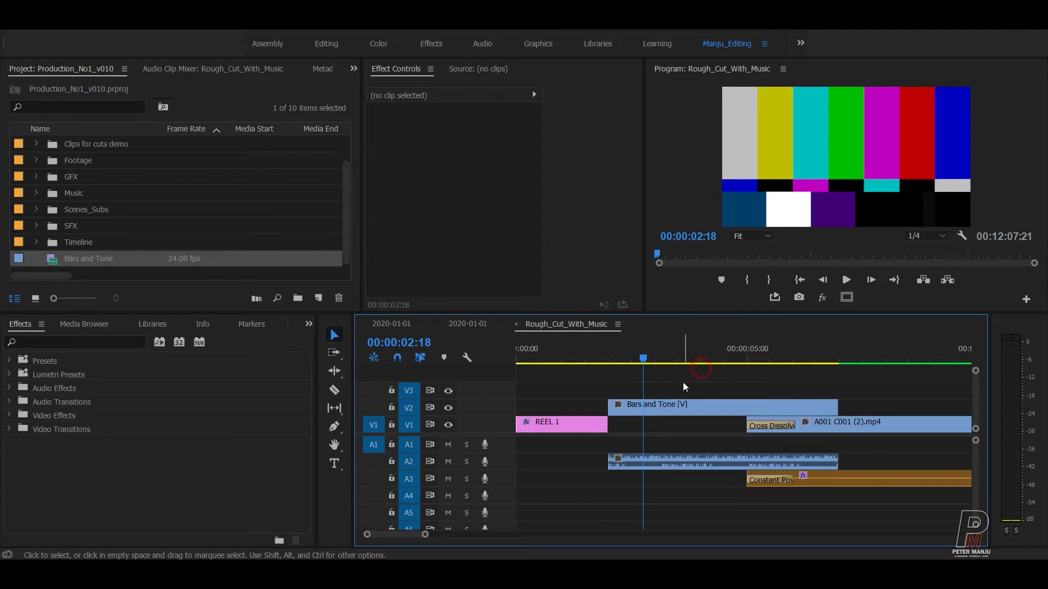
Step: Split the Bars and Tone clip one frame after its start, at 00:00:02:01, and delete the remainder
scroll(699, 391, up, 2)
key(Up)
key(Right)
key(i)
key(Down)
key(Up)
key(Right)
key(ctrl+shift+x)
key(Left)
key(Right)
drag(715, 388, 777, 524)
key(Delete)
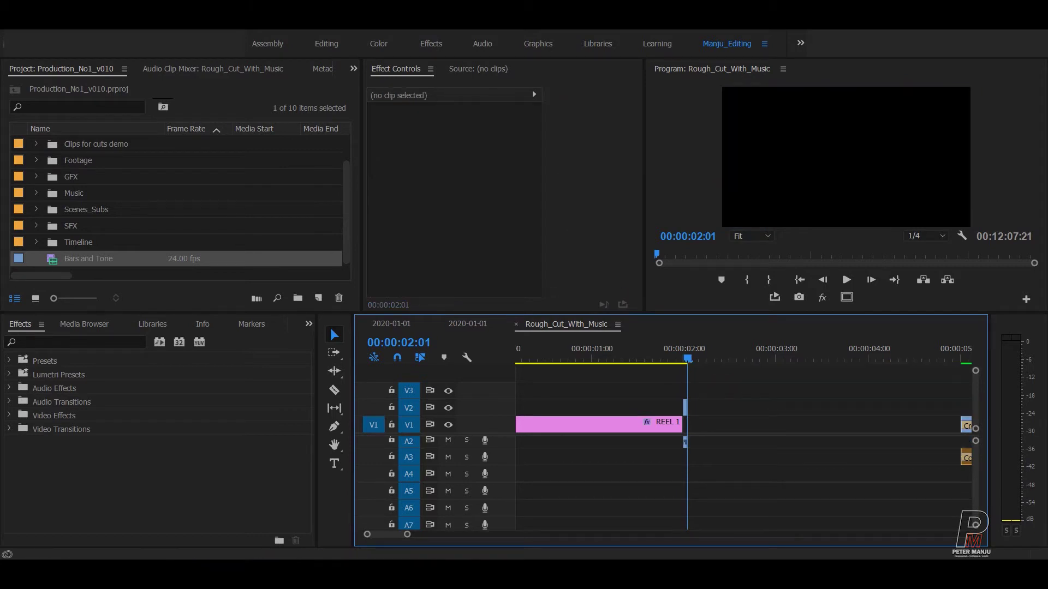
Step: Play back the REEL 1 title and the one-frame Bars and Tone clip to check the sync beep
key(Up)
key(Up)
key(space)
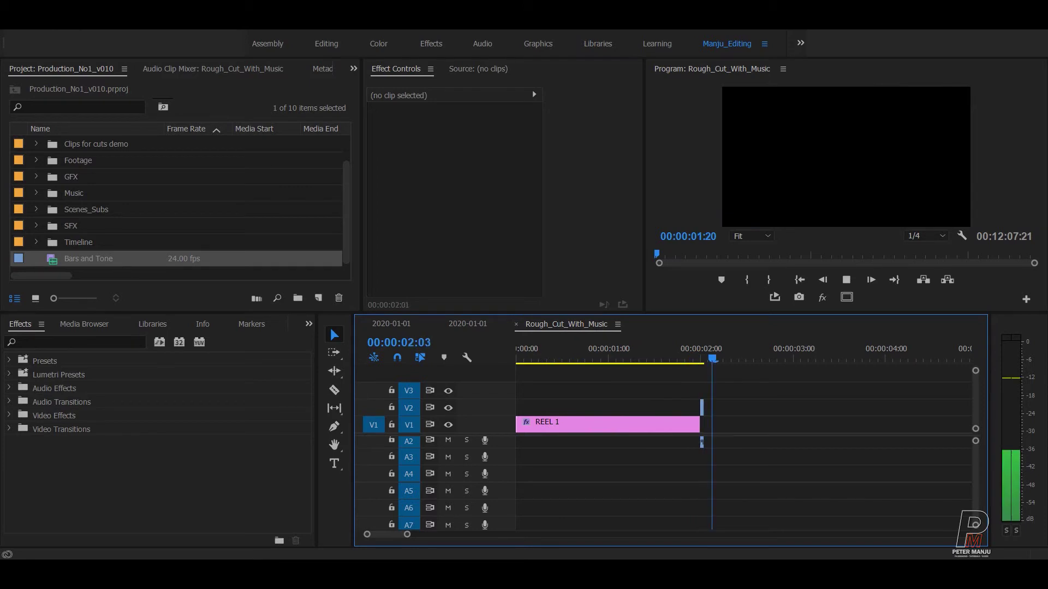
key(Home)
key(space)
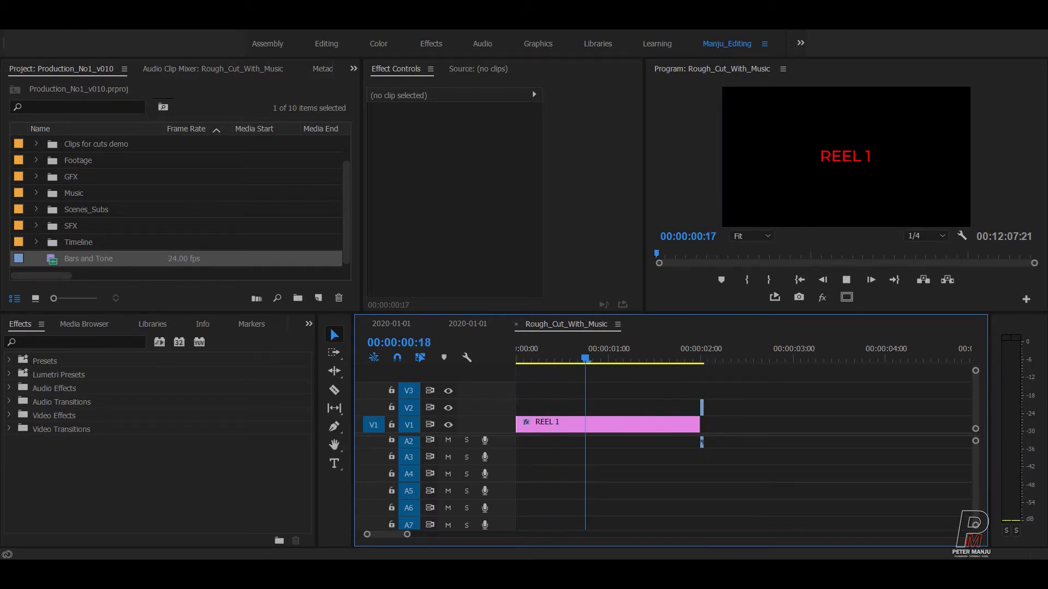
key(space)
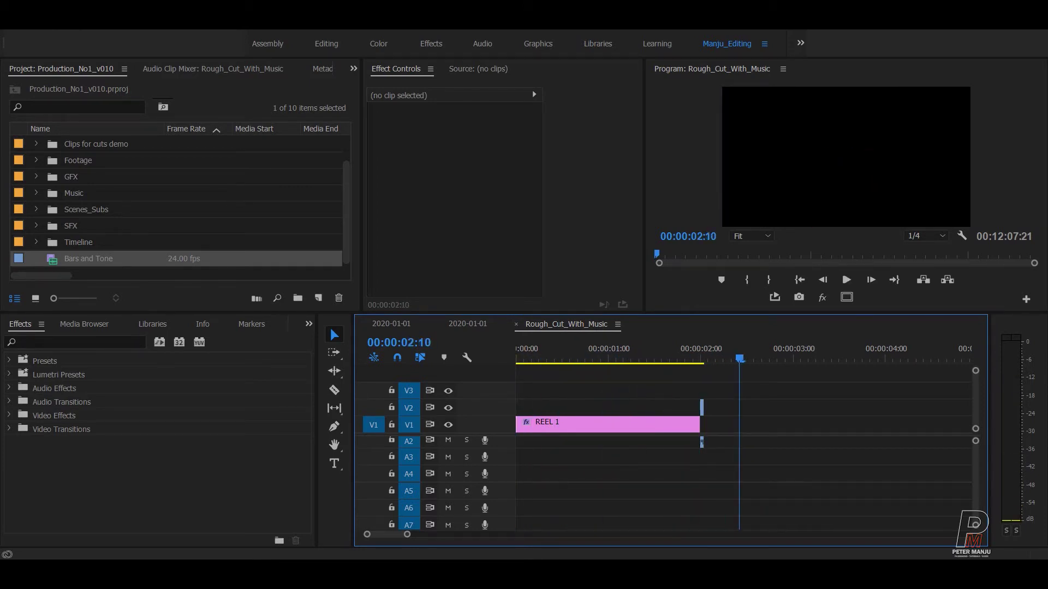
Step: Mark the empty range from 00:00:02:01 to 00:00:04:23, extract it to close the gap before the footage, and return the playhead to 00:00:02:00
key(Up)
key(i)
key(Down)
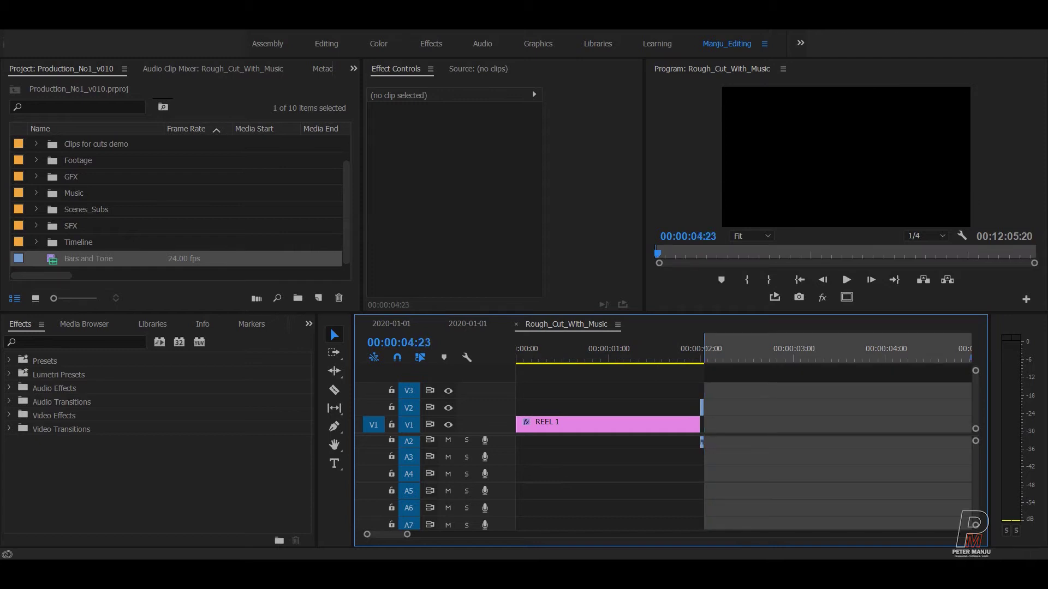
key(shift+i)
scroll(795, 465, down, 4)
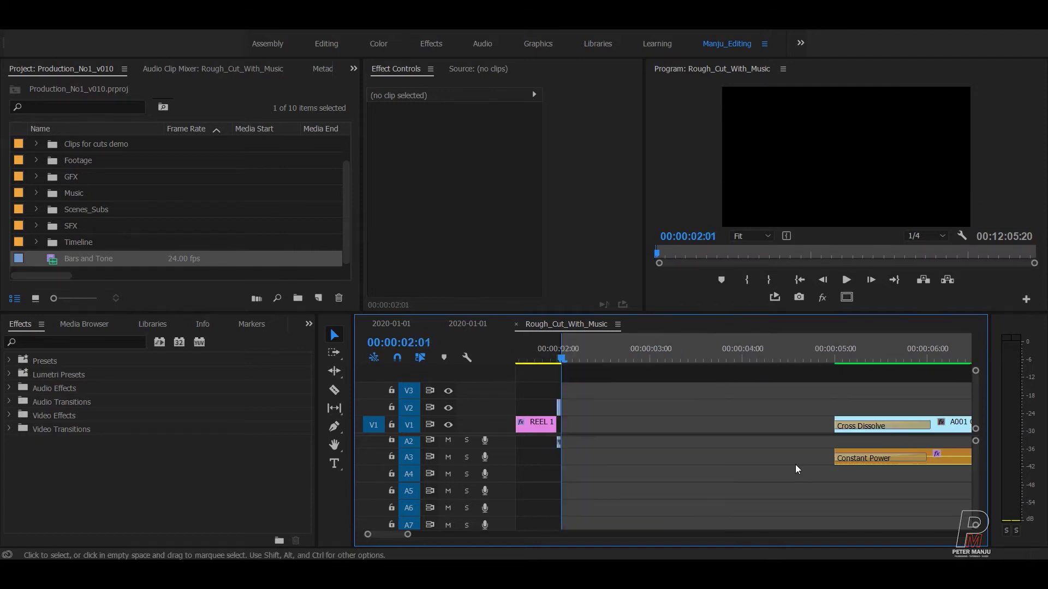
key(Up)
key(shift+o)
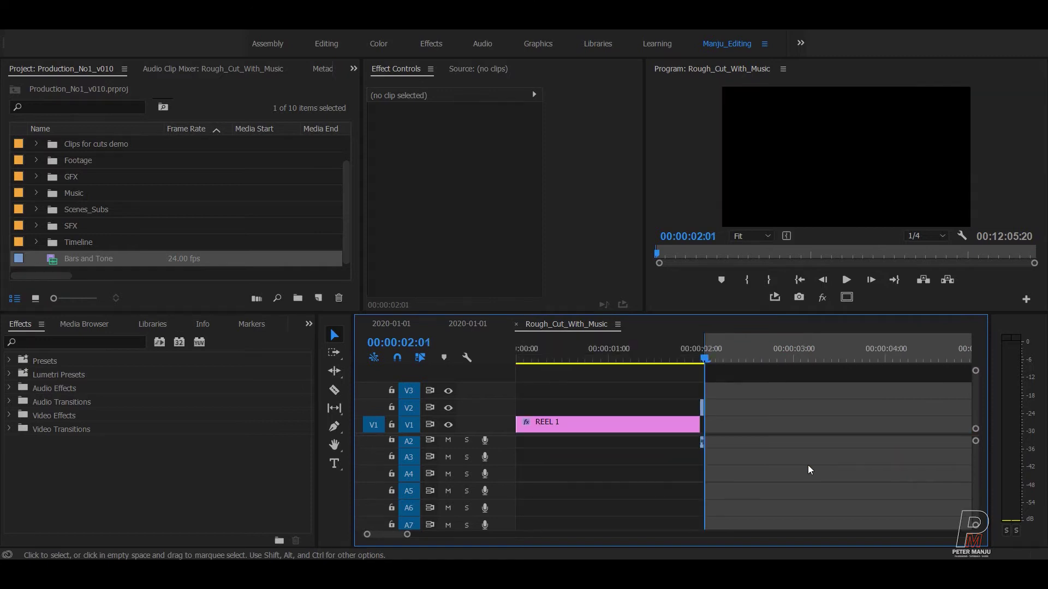
key(o)
scroll(810, 468, down, 4)
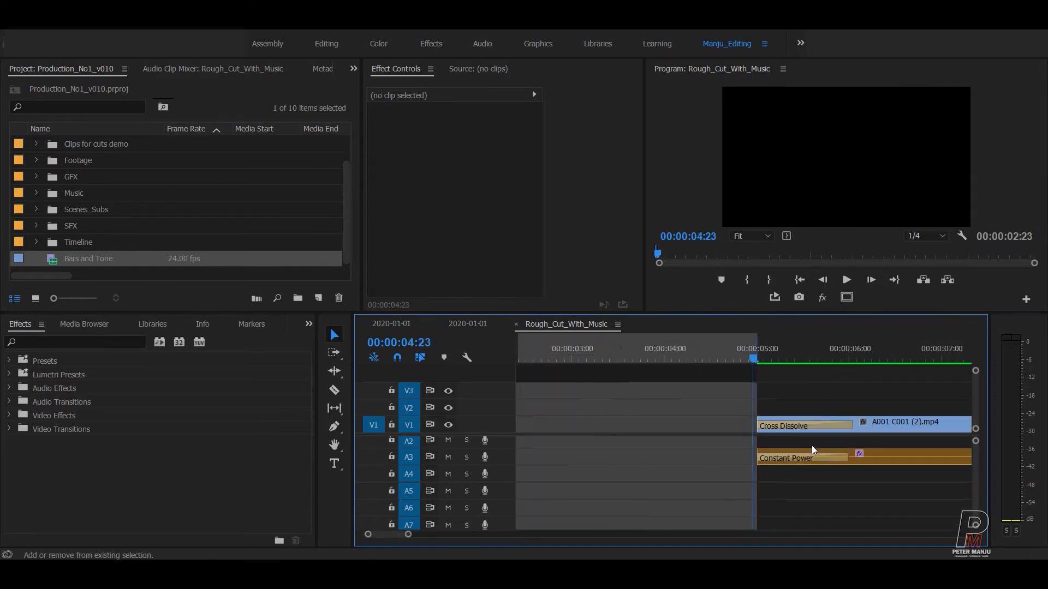
key(apostrophe)
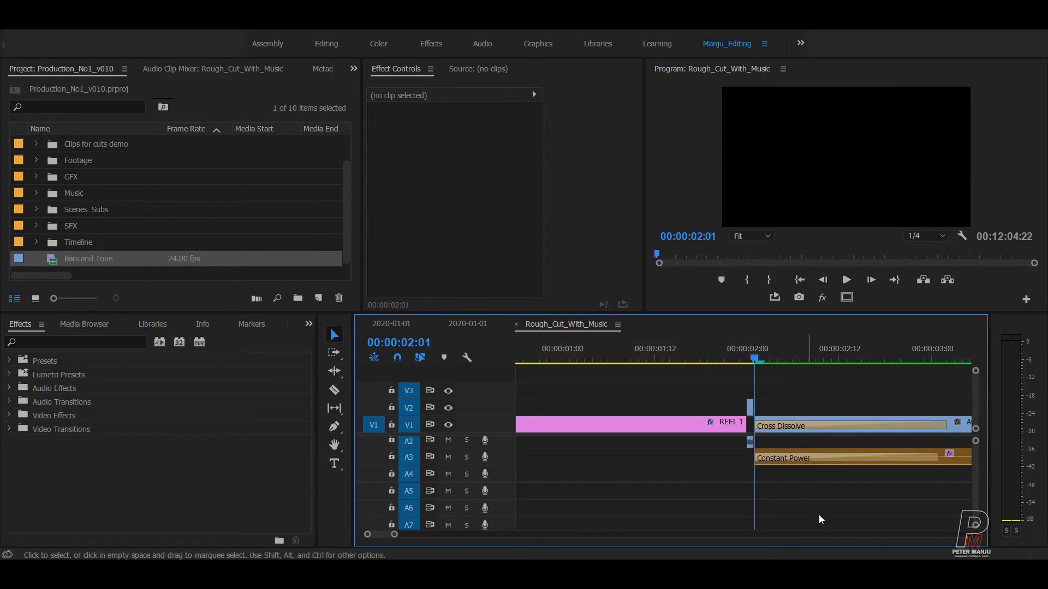
mouse_move(756, 359)
mouse_down()
mouse_move(724, 359)
mouse_move(765, 358)
mouse_move(743, 360)
mouse_up()
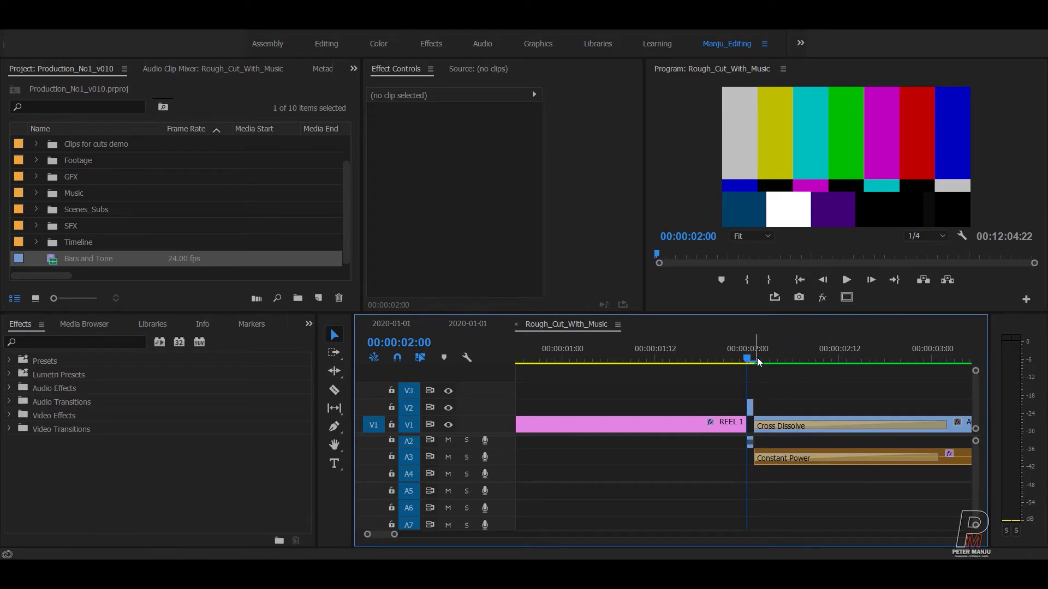
Step: Scrub through the whole sequence from the leader to the end of the footage, and return the playhead to the start
key(minus)
key(minus)
key(minus)
key(minus)
key(minus)
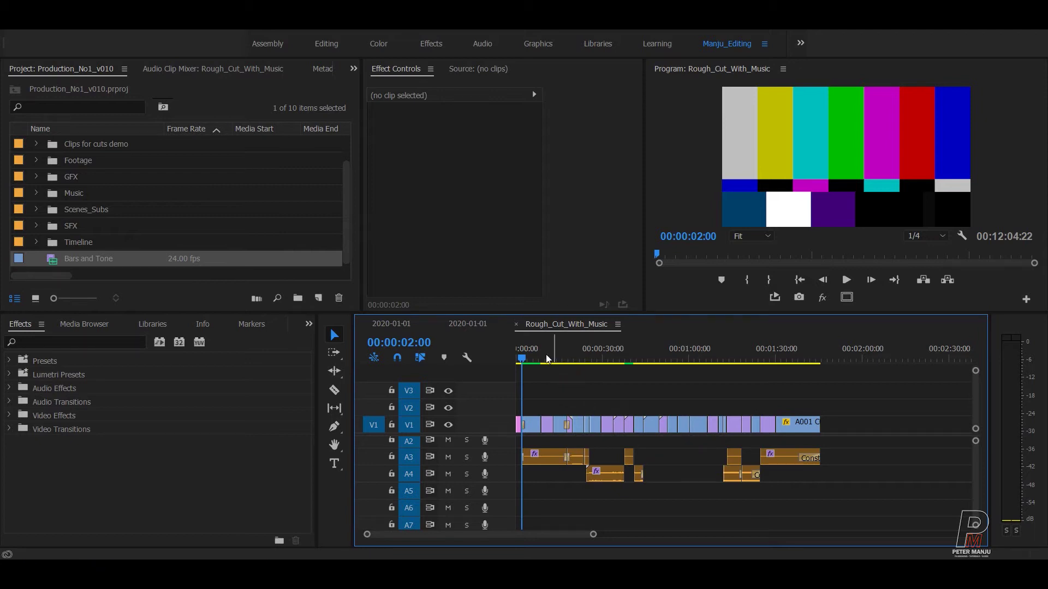
drag(532, 358, 814, 361)
key(Home)
click(618, 398)
key(=)
key(=)
key(=)
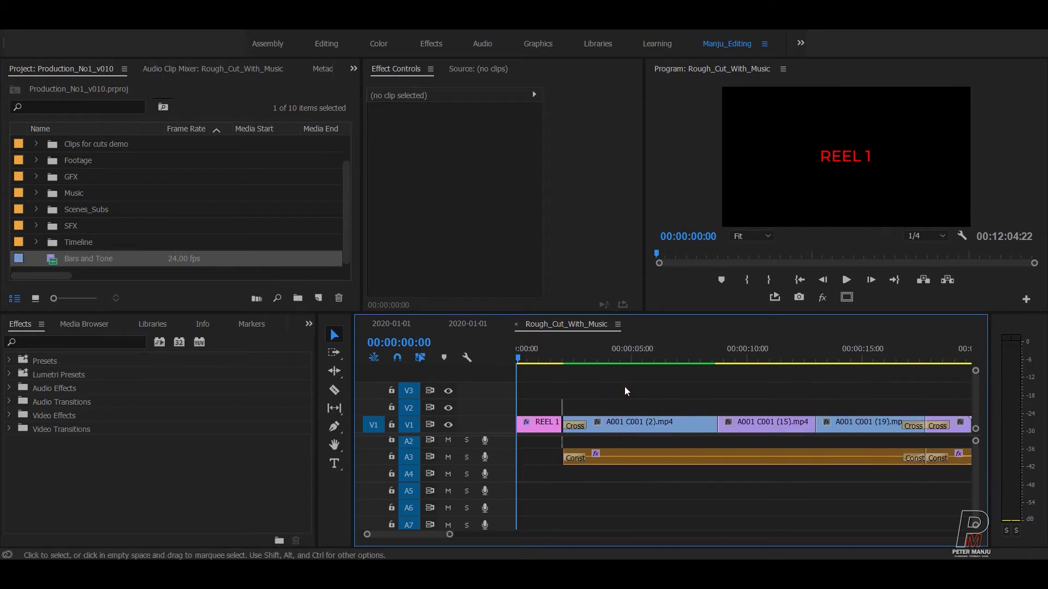
Step: Save the project and play the sequence from the start, through the REEL 1 leader and into the first footage clip
key(ctrl+s)
key(=)
key(=)
key(=)
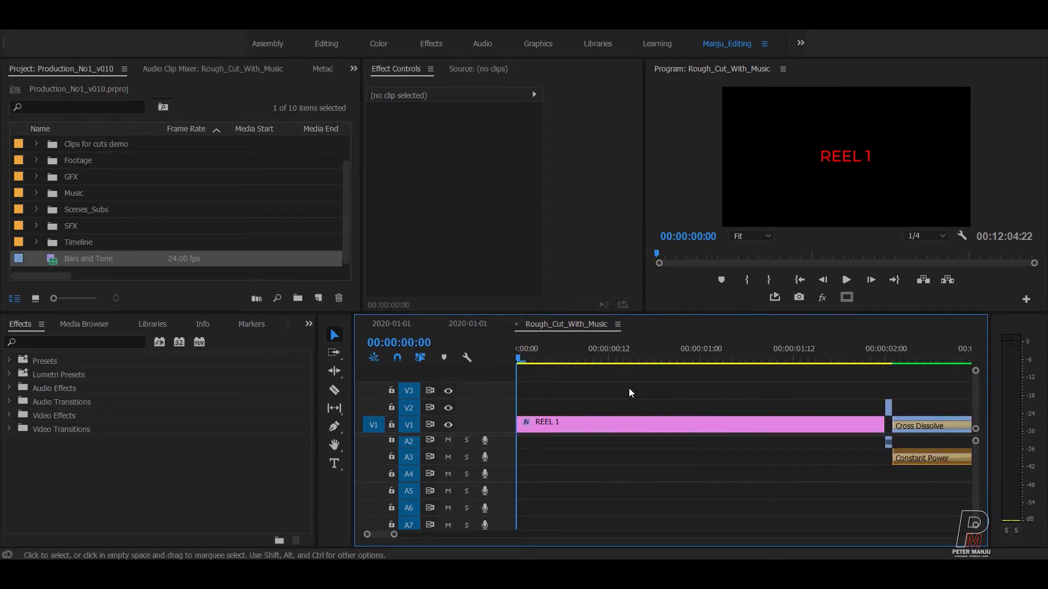
key(space)
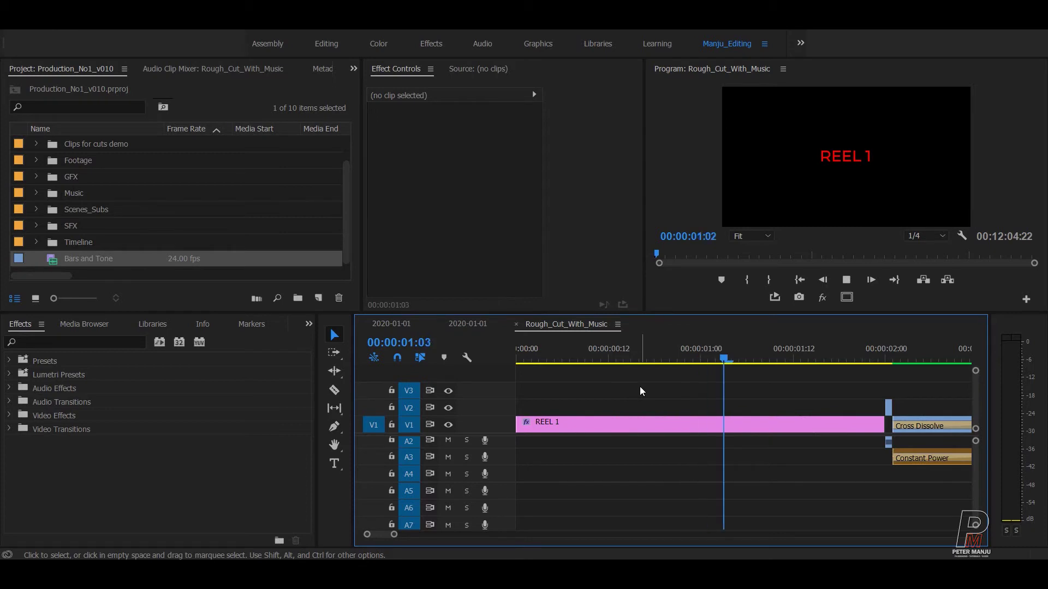
key(minus)
key(minus)
key(minus)
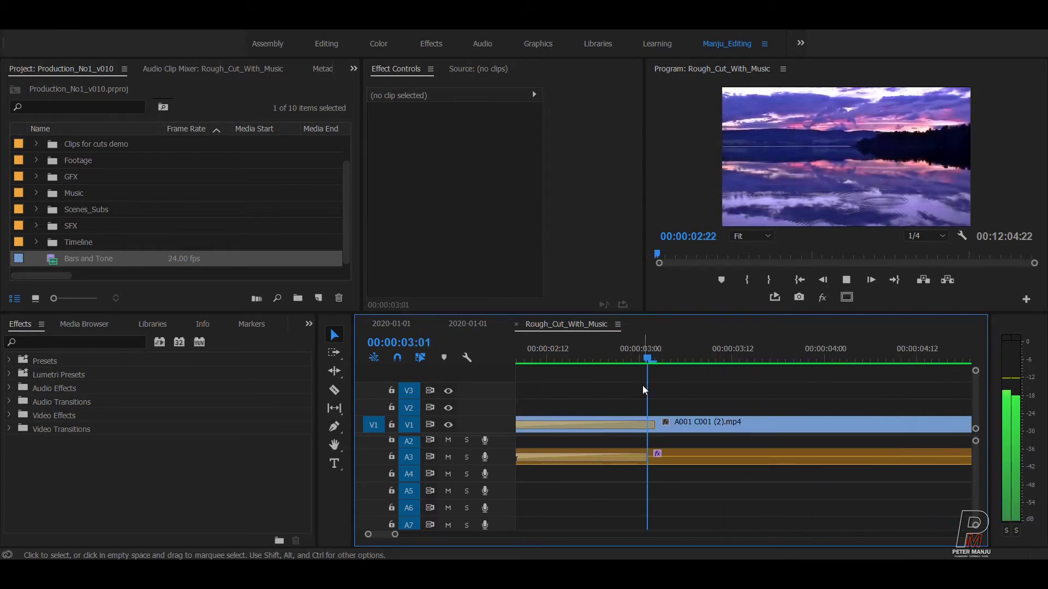
key(space)
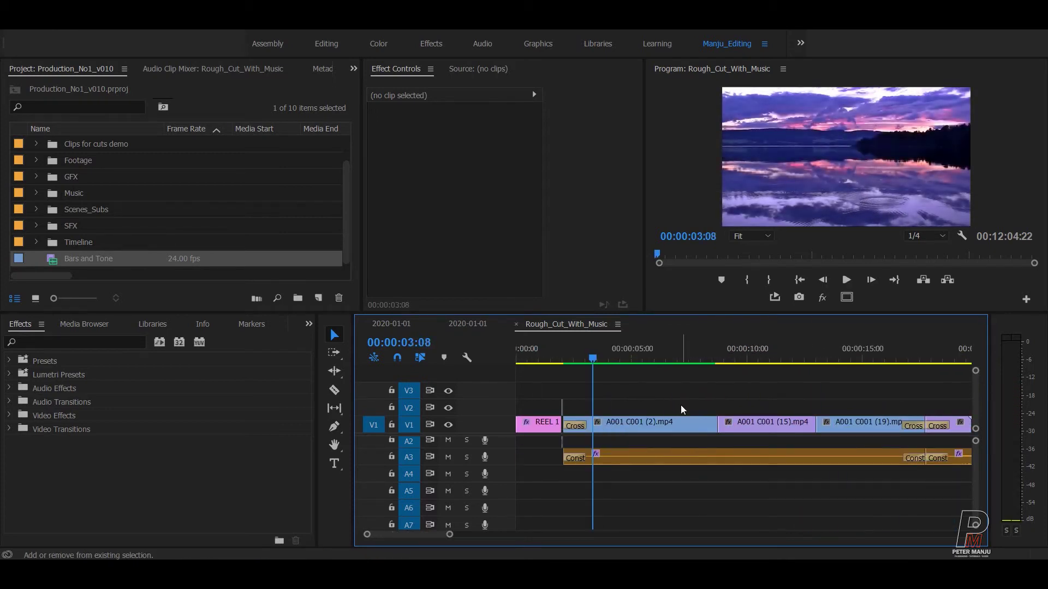
Step: Copy the REEL 1 title together with the one-frame Bars and Tone clip from the start of the sequence
key(equal)
key(equal)
key(equal)
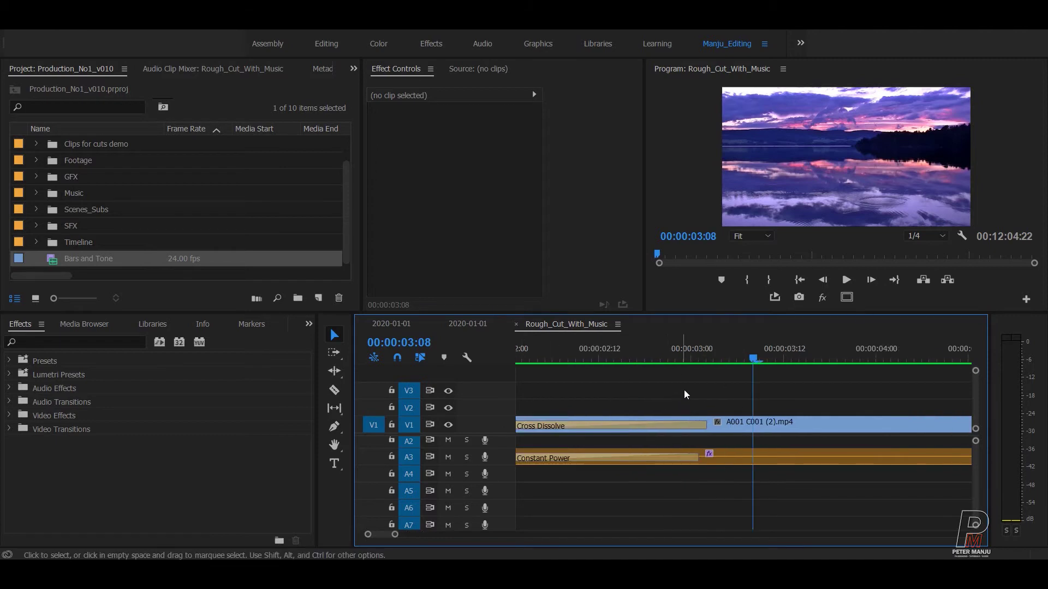
scroll(680, 406, up, 8)
drag(715, 375, 794, 483)
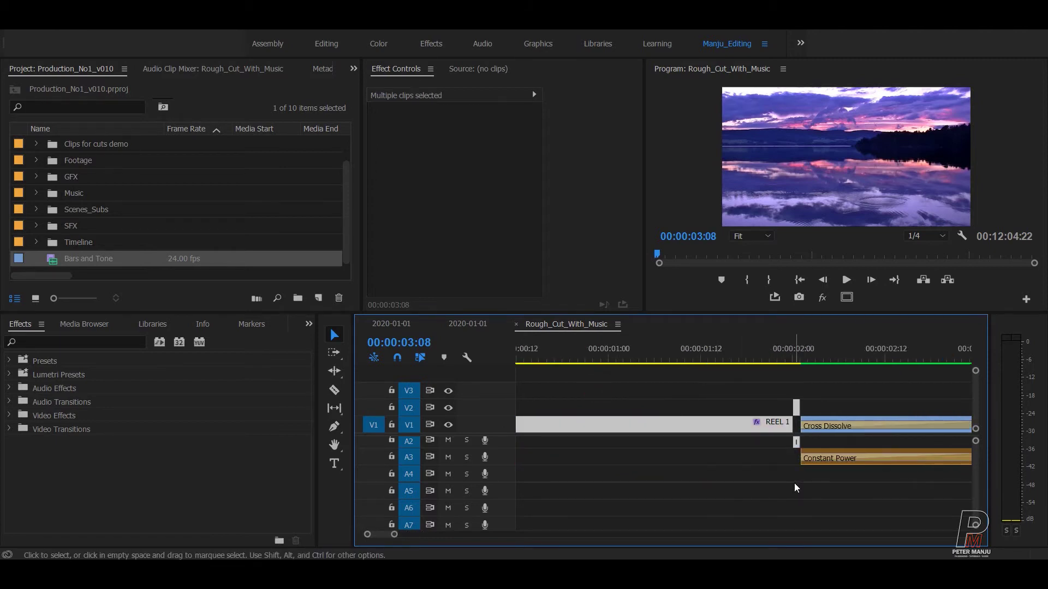
key(Delete)
key(ctrl+z)
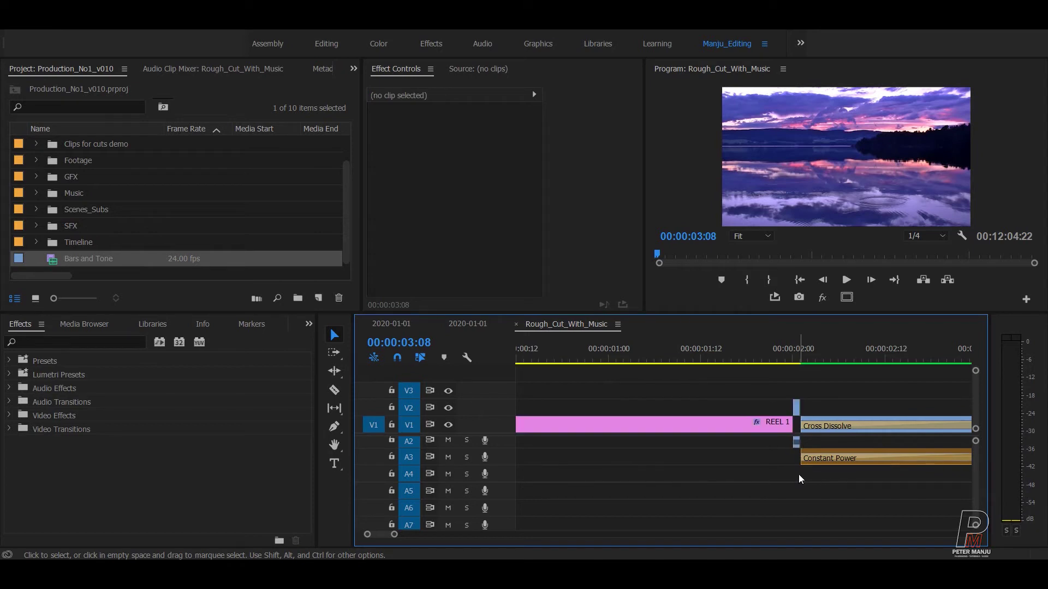
drag(719, 379, 793, 480)
click(749, 378)
Step: Place the playhead at the end of the last footage clip, at 00:01:45:14
key(minus)
key(minus)
key(minus)
key(minus)
key(minus)
key(minus)
key(minus)
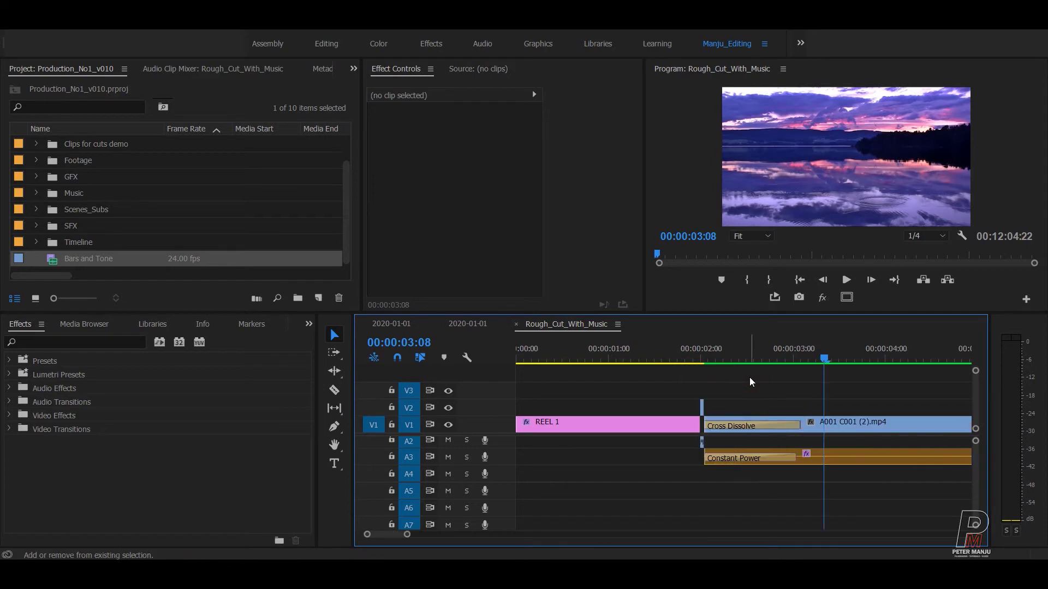
click(669, 344)
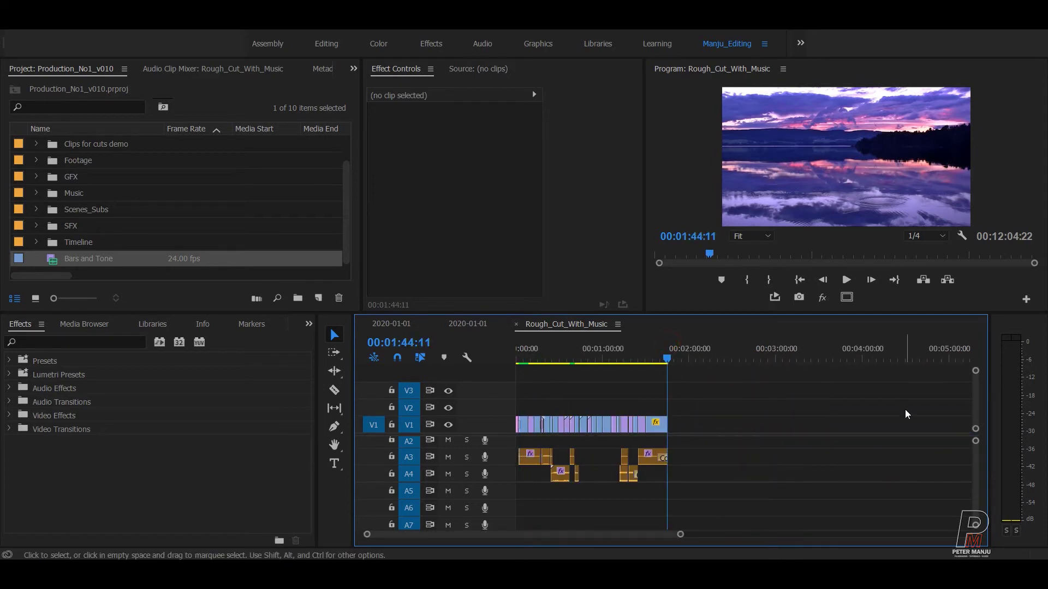
key(equal)
key(equal)
key(equal)
key(equal)
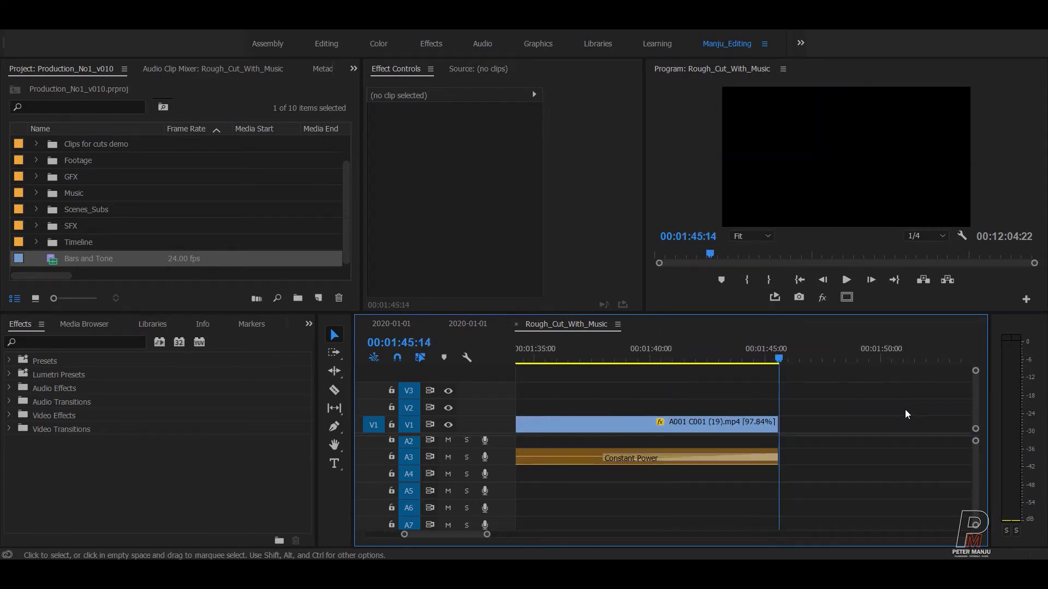
Step: Try to insert the copied leader clips after the last footage clip, and undo the insertion
key(ctrl+shift+v)
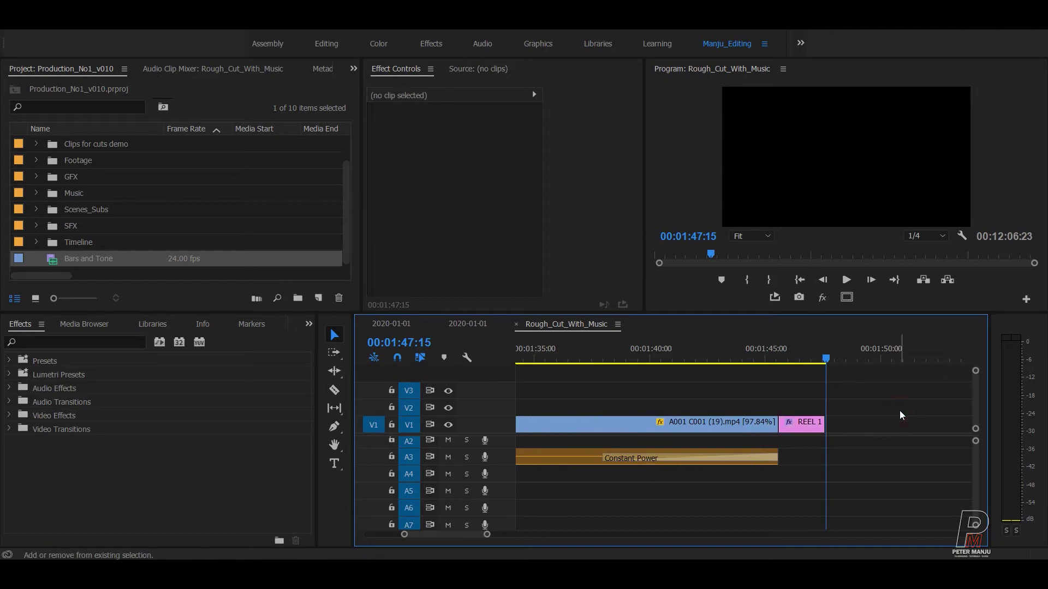
key(equal)
key(equal)
key(equal)
key(equal)
drag(791, 373, 723, 415)
key(ctrl+z)
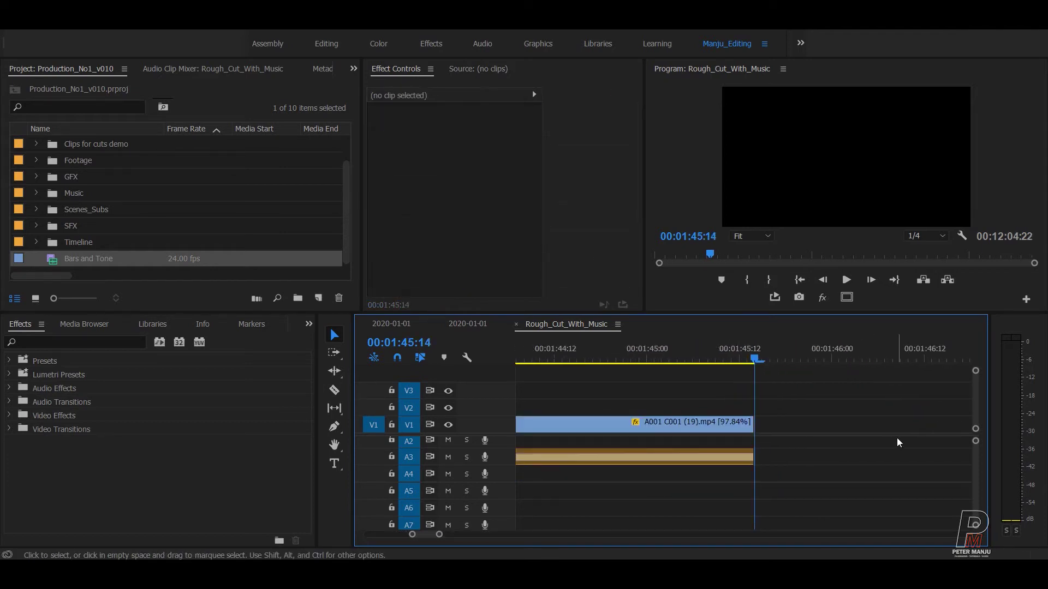
Step: Insert the copied REEL 1 title and Bars and Tone clip at 00:01:45:14, directly after the footage
key(ctrl+shift+v)
click(780, 360)
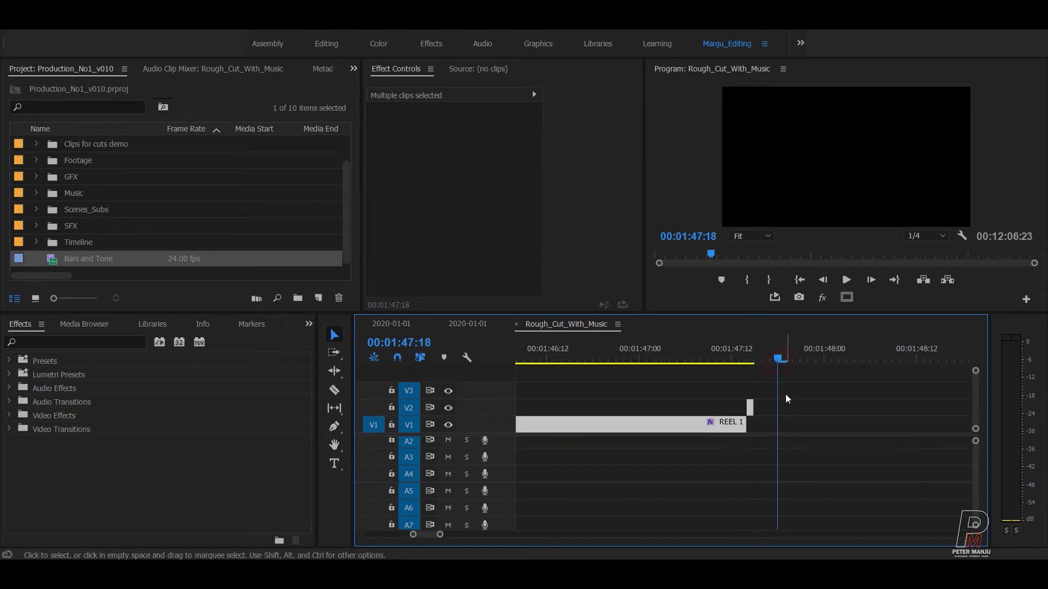
click(832, 390)
Step: Cut the Bars and Tone frame after the closing REEL 1 title and insert it before that title at 00:01:45:14
drag(726, 379, 756, 403)
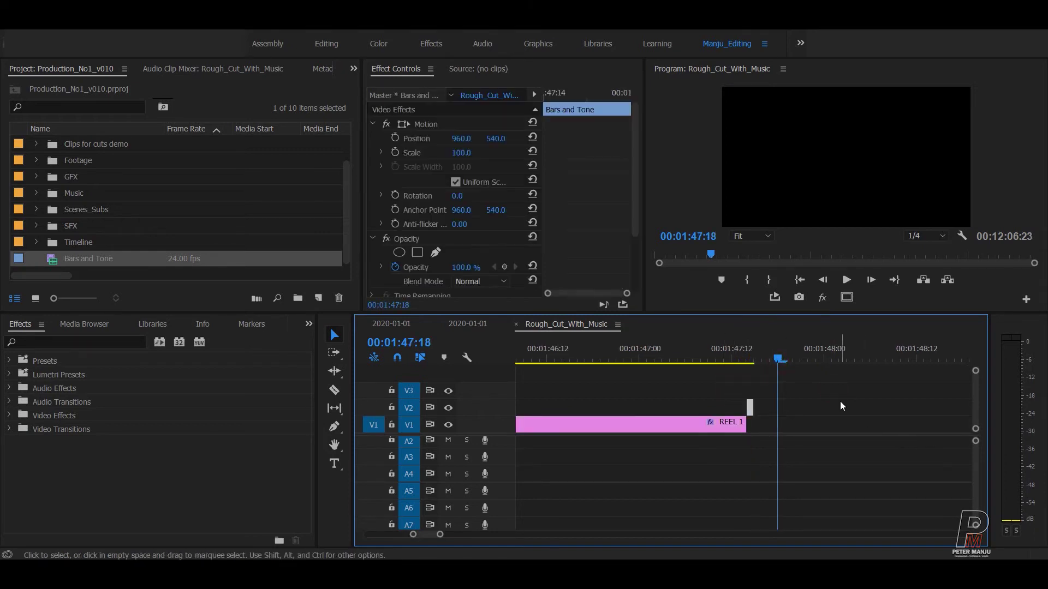
key(Delete)
key(Up)
key(Up)
key(Up)
key(ctrl+shift+z)
key(ctrl+shift+z)
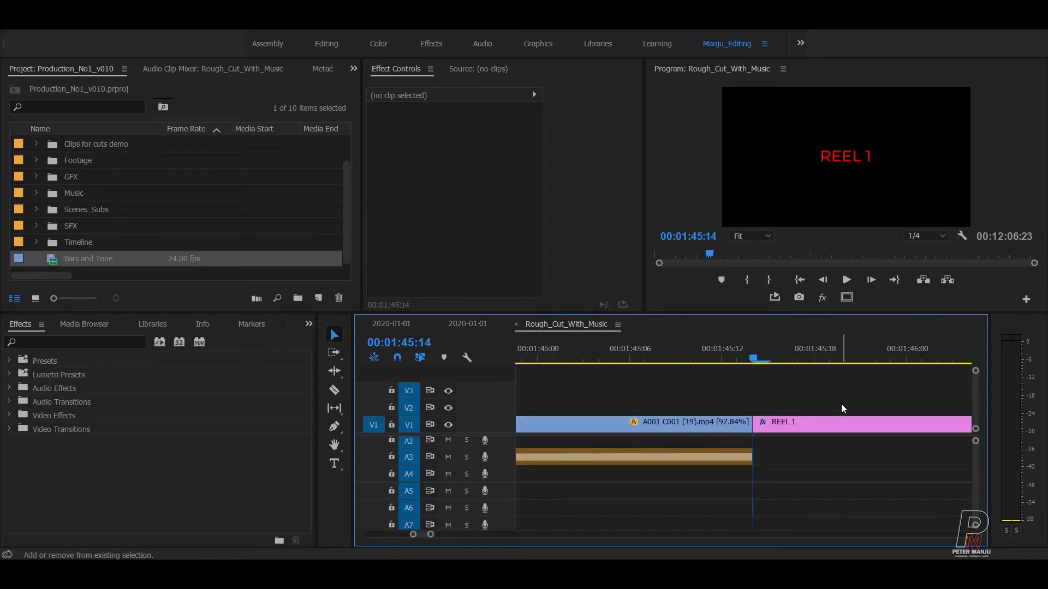
key(ctrl+shift+v)
click(839, 399)
Step: Play back the end of the footage through the Bars and Tone frame into the closing REEL 1 title
drag(792, 367, 573, 377)
key(space)
key(space)
key(minus)
key(minus)
key(minus)
drag(741, 366, 670, 372)
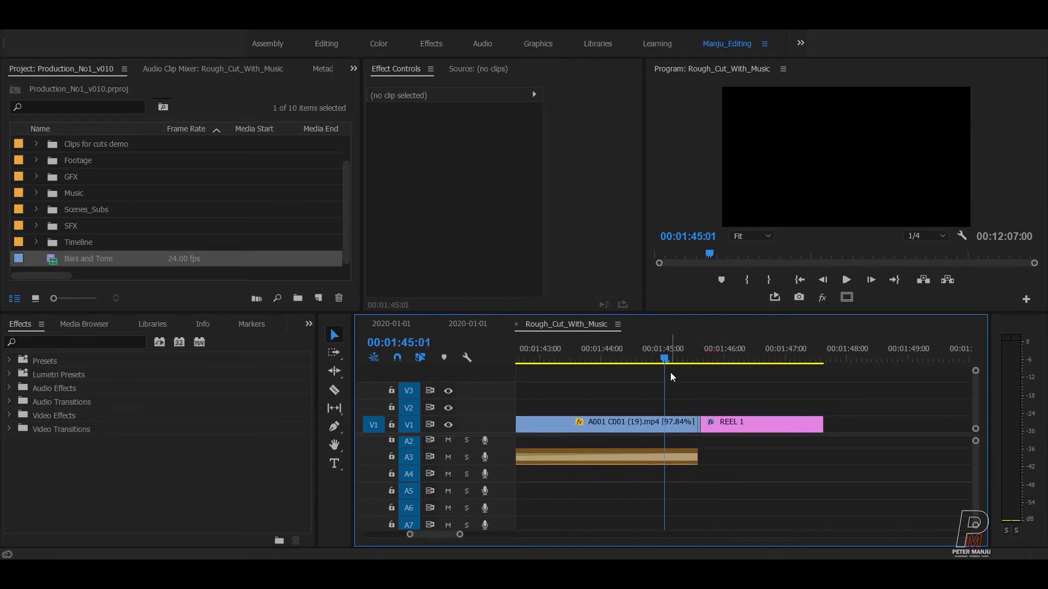
key(space)
key(space)
Step: Change the text of the closing REEL 1 title to END OF REEL 1
click(764, 422)
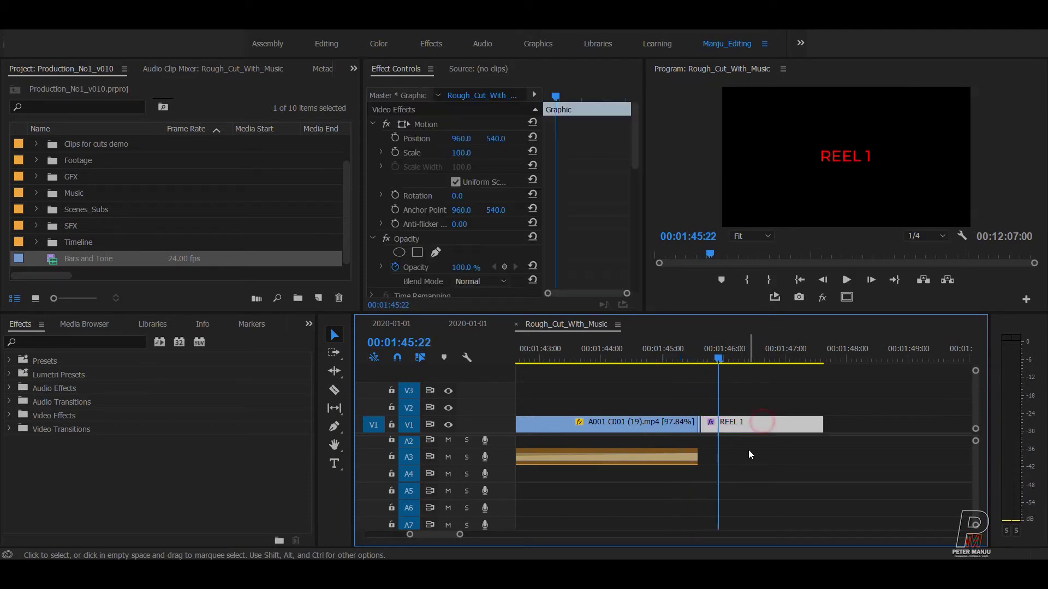
click(335, 463)
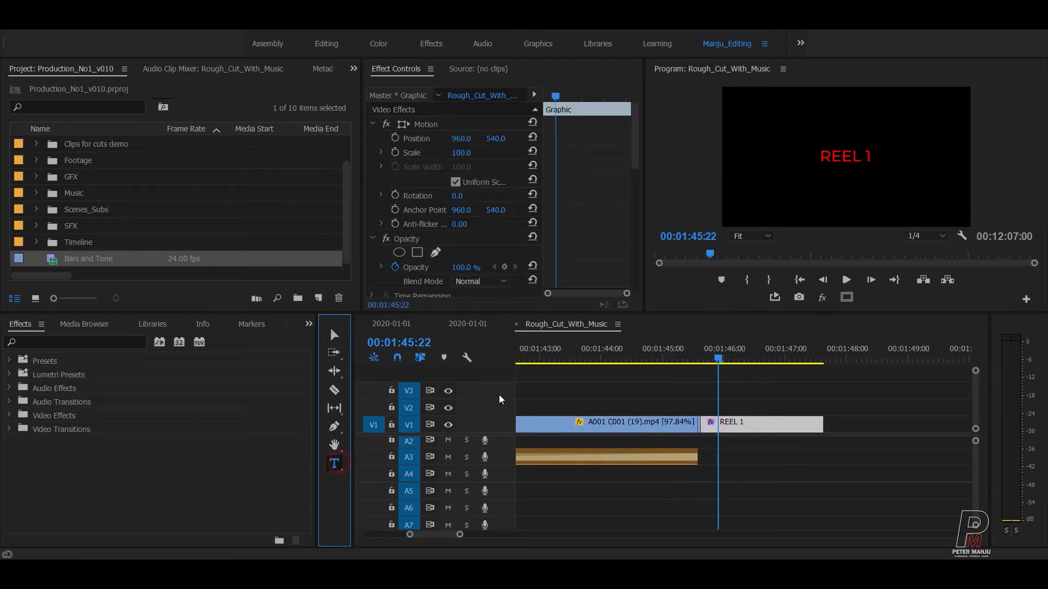
click(834, 157)
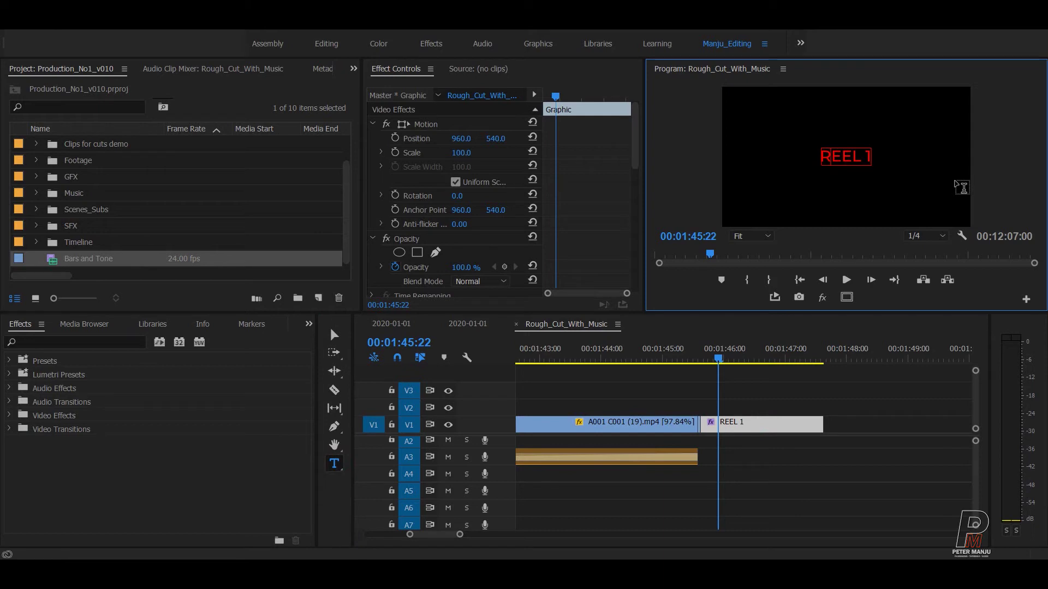
drag(962, 187, 1004, 206)
click(844, 158)
text(END OF)
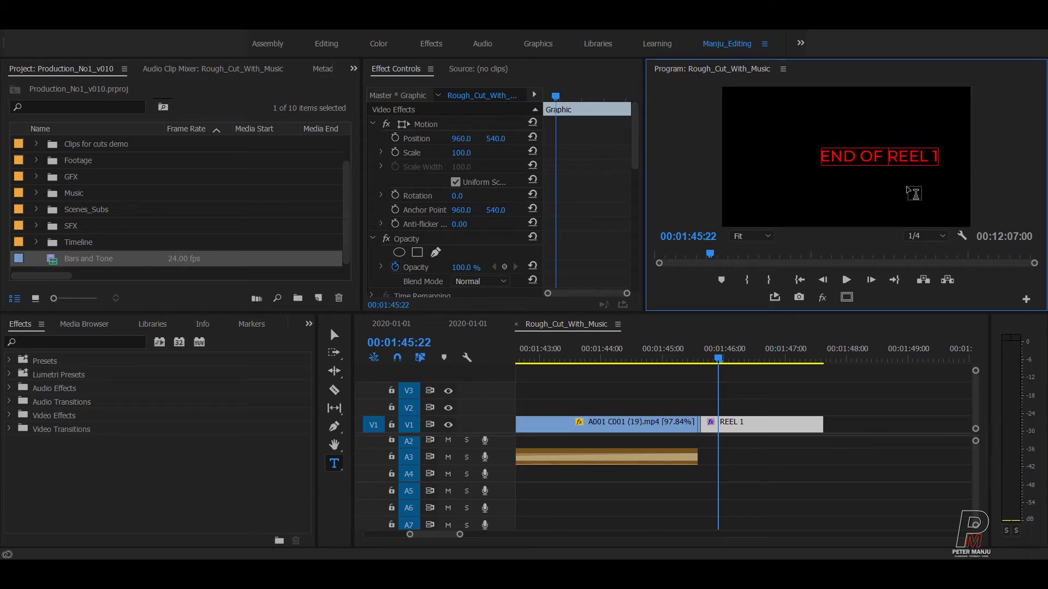
click(335, 335)
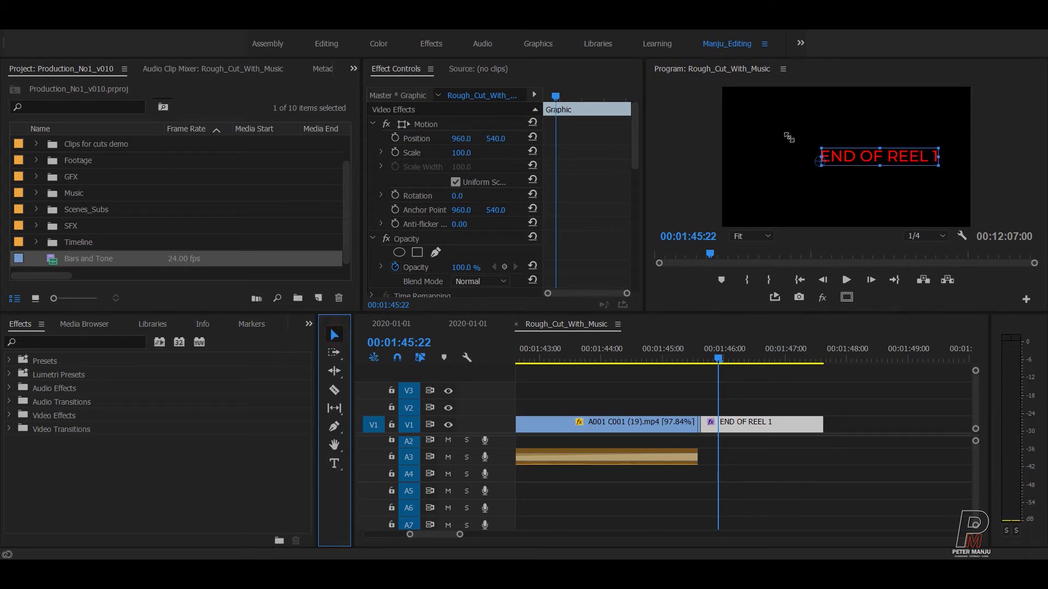
Step: Centre the END OF REEL 1 text vertically and horizontally in the frame, using the Graphics workspace
click(748, 429)
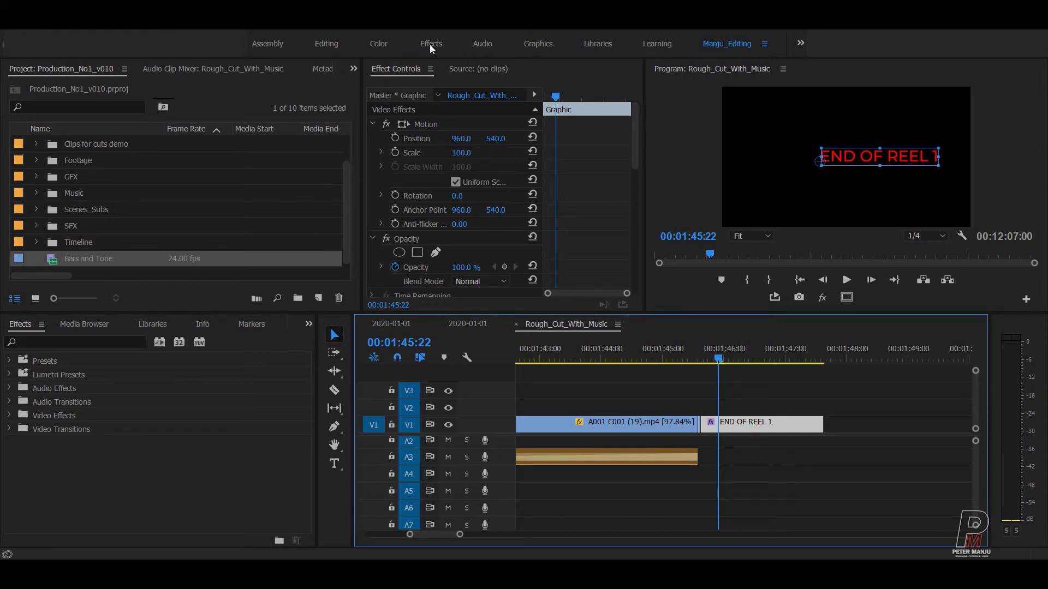
click(548, 45)
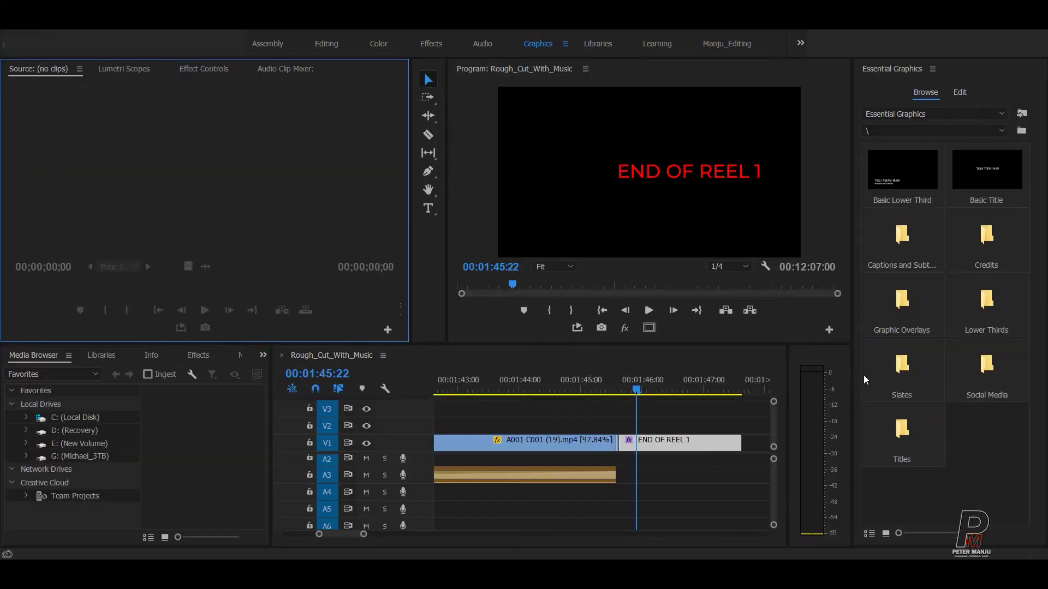
click(962, 93)
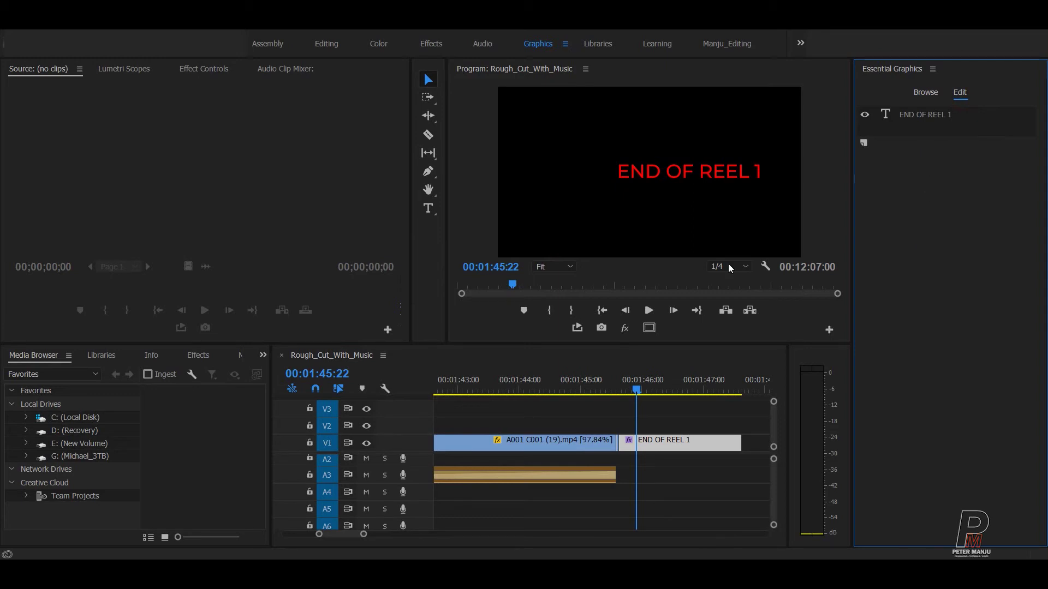
click(912, 114)
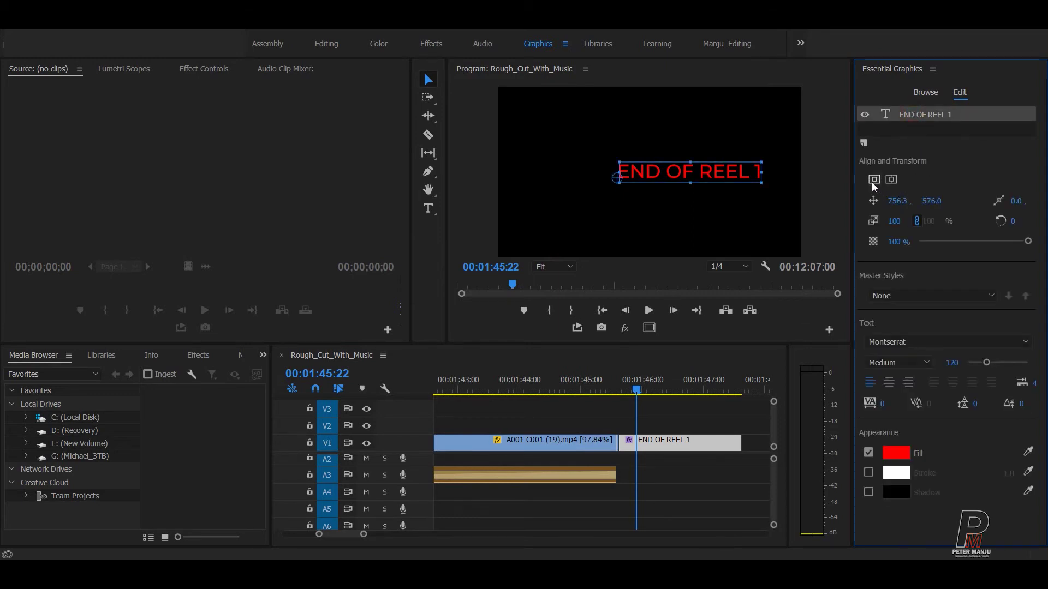
click(891, 179)
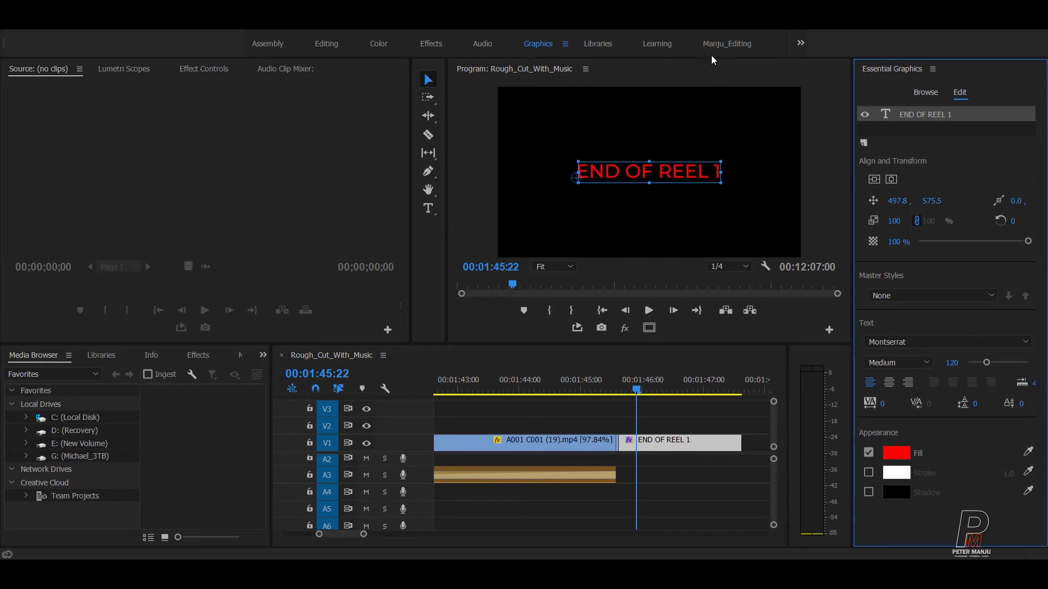
Step: Return to the Manju_Editing workspace and review the end of the reel, the opening REEL 1 leader and the first footage clip
drag(719, 352, 695, 364)
key(backslash)
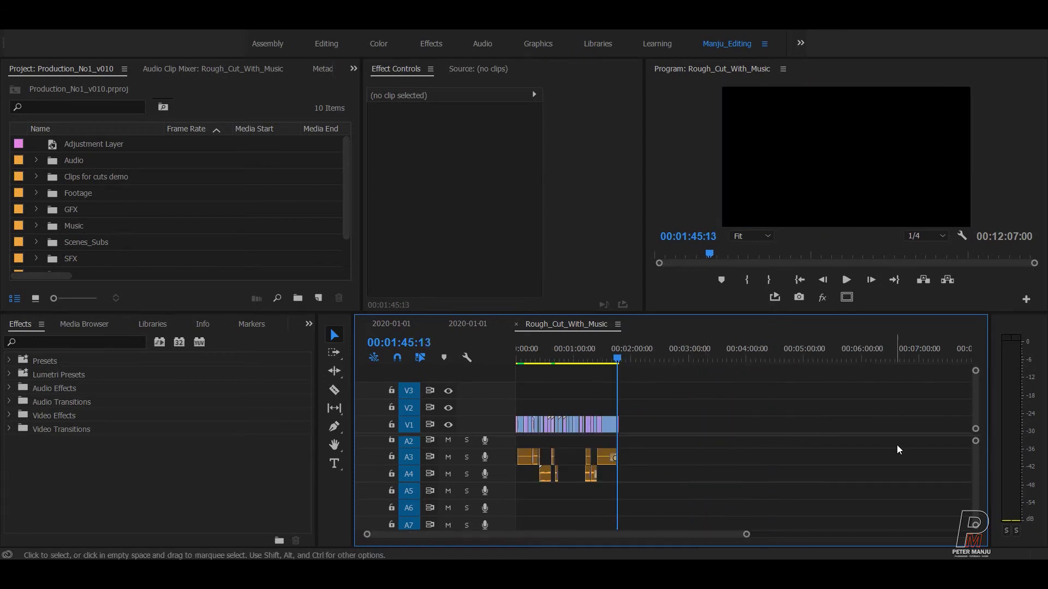
key(Home)
key(equal)
key(equal)
key(equal)
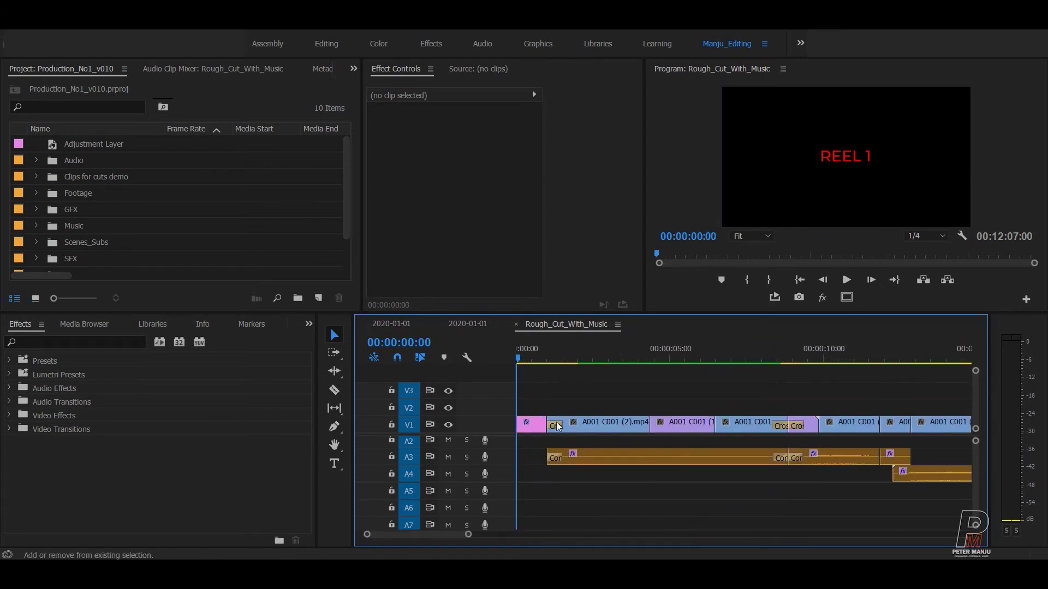
drag(551, 360, 680, 360)
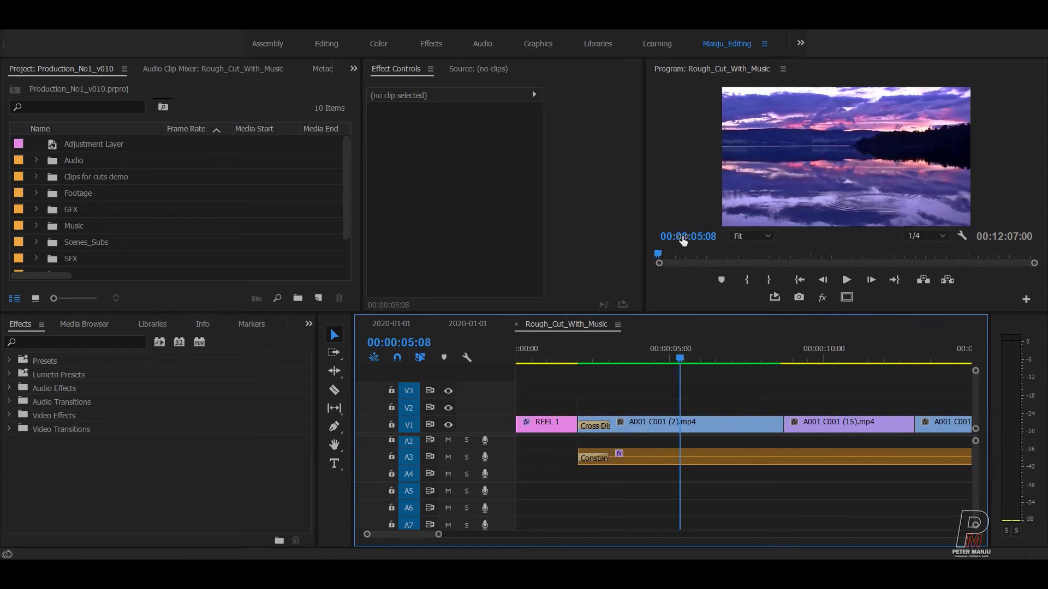
drag(680, 361, 745, 361)
click(664, 379)
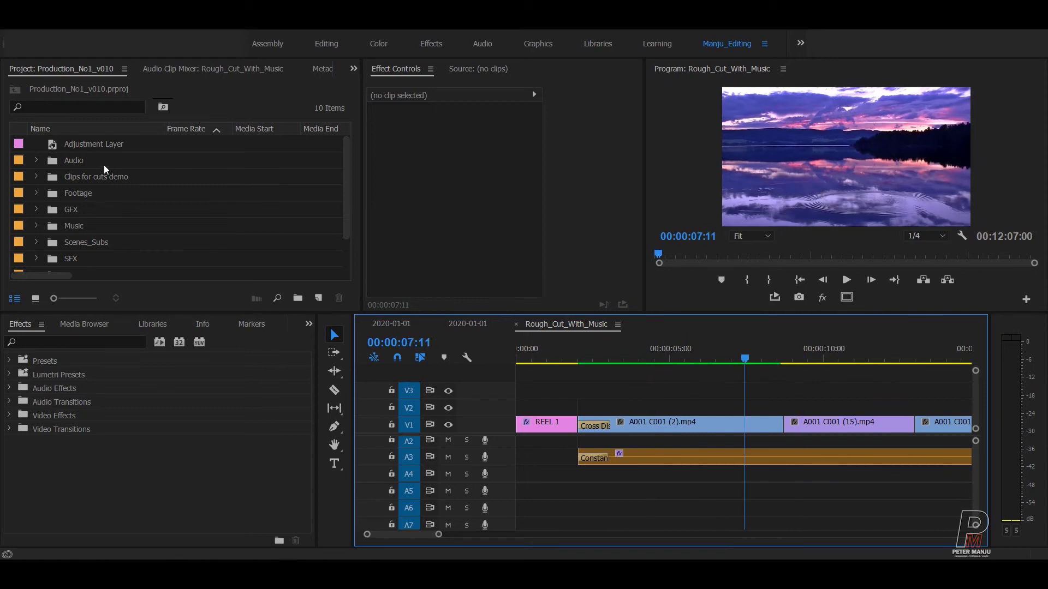
Step: Place the Adjustment Layer on track V4 from the first footage frame, 00:00:02:01, and move the playhead to that frame
click(101, 149)
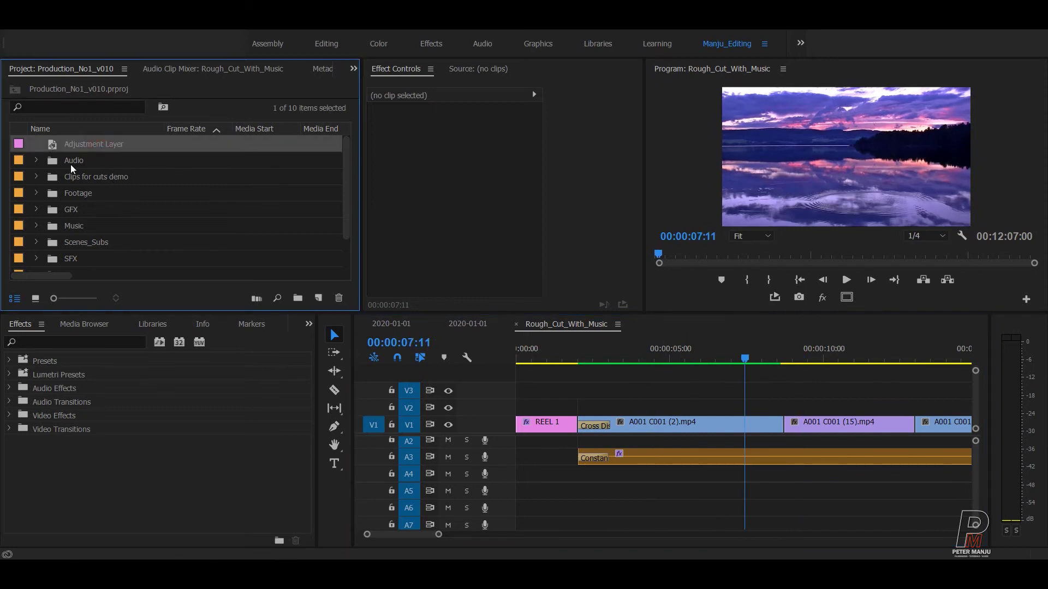
drag(53, 146, 599, 374)
click(574, 354)
key(equal)
key(equal)
key(equal)
key(equal)
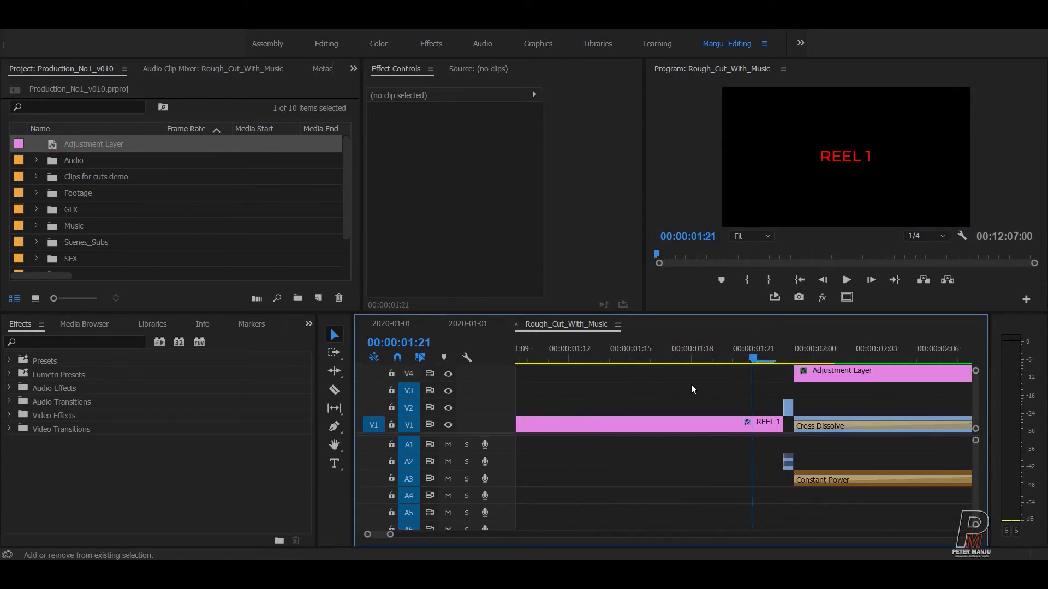
key(Down)
key(Down)
key(minus)
key(minus)
key(minus)
key(minus)
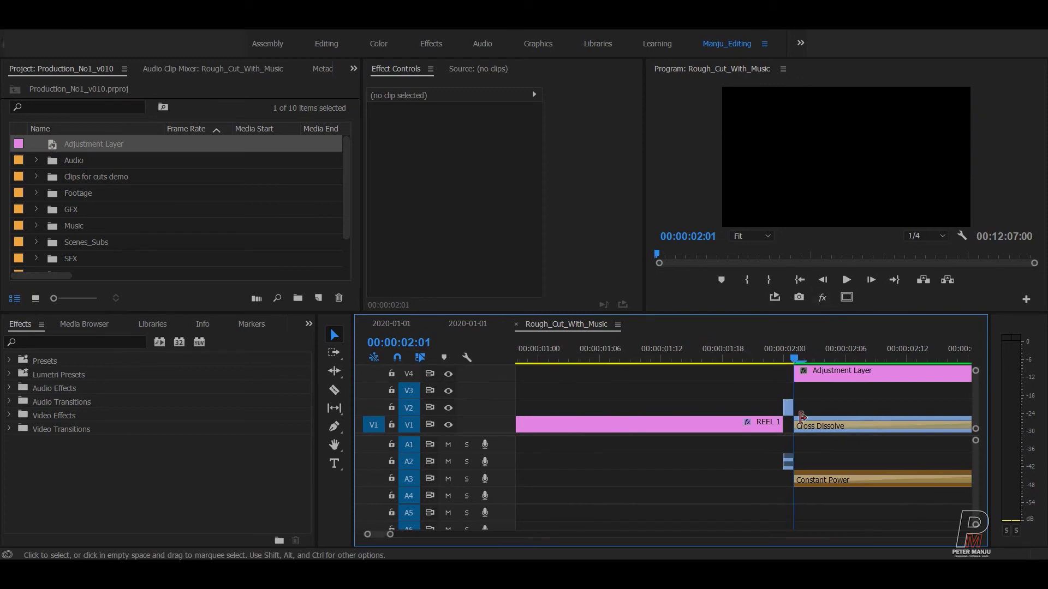
Step: Apply the Timecode video effect to the Adjustment Layer on track V4
scroll(795, 410, right, 3)
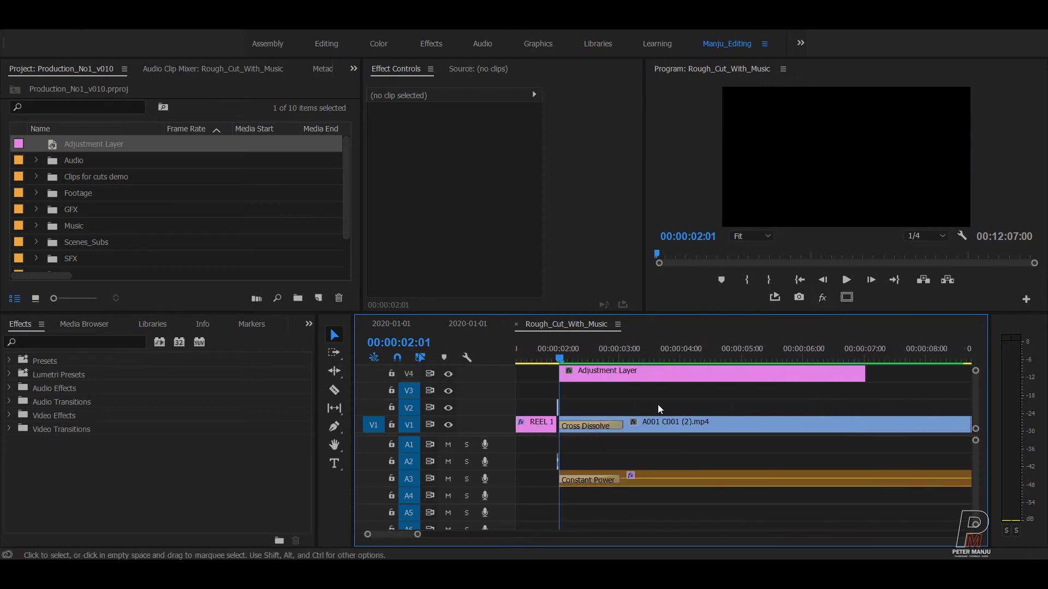
click(637, 372)
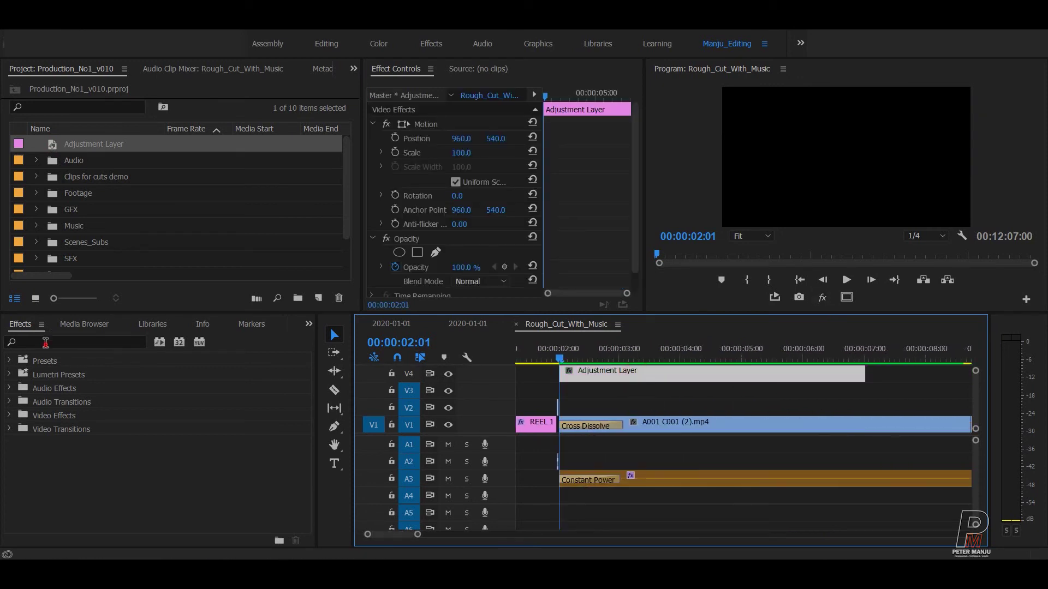
click(90, 344)
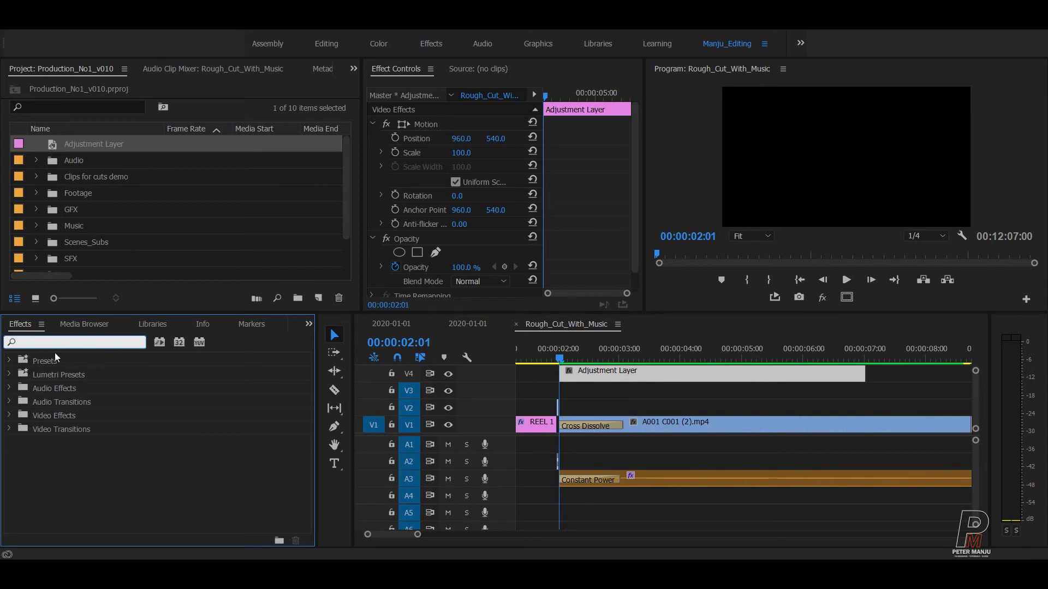
text(time)
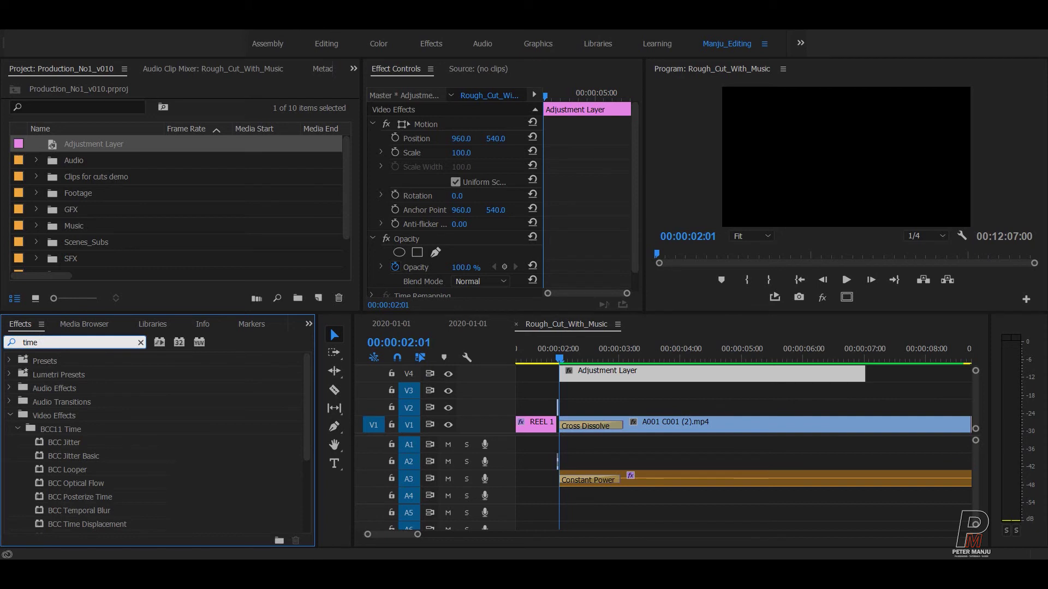
text(code)
drag(63, 442, 639, 385)
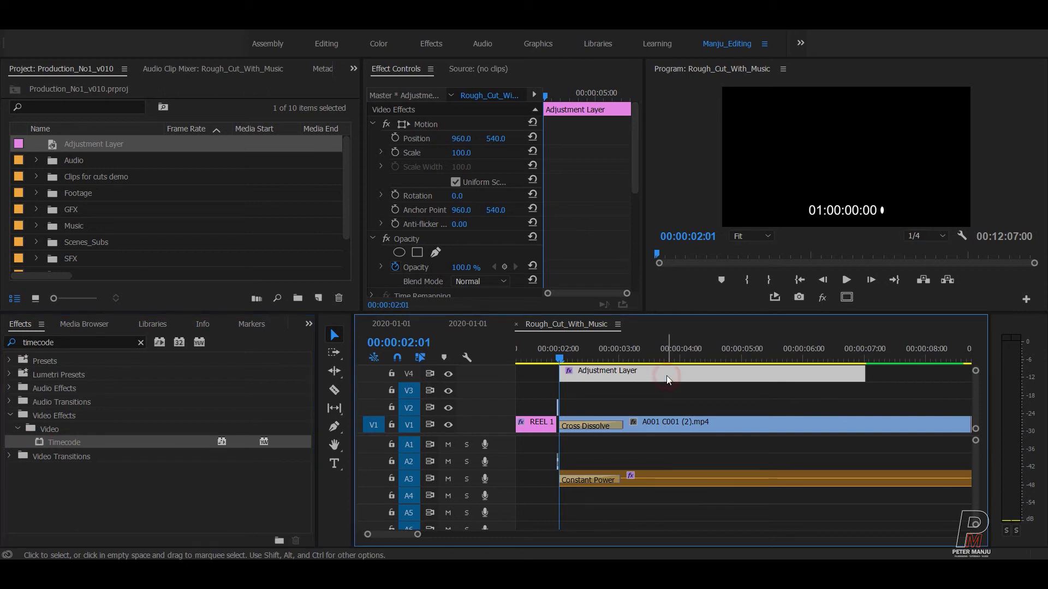
Step: Place the Timecode effect's readout at the upper centre of the frame, position 960.0, 116.4, checking it against the safe margins
drag(622, 351, 702, 351)
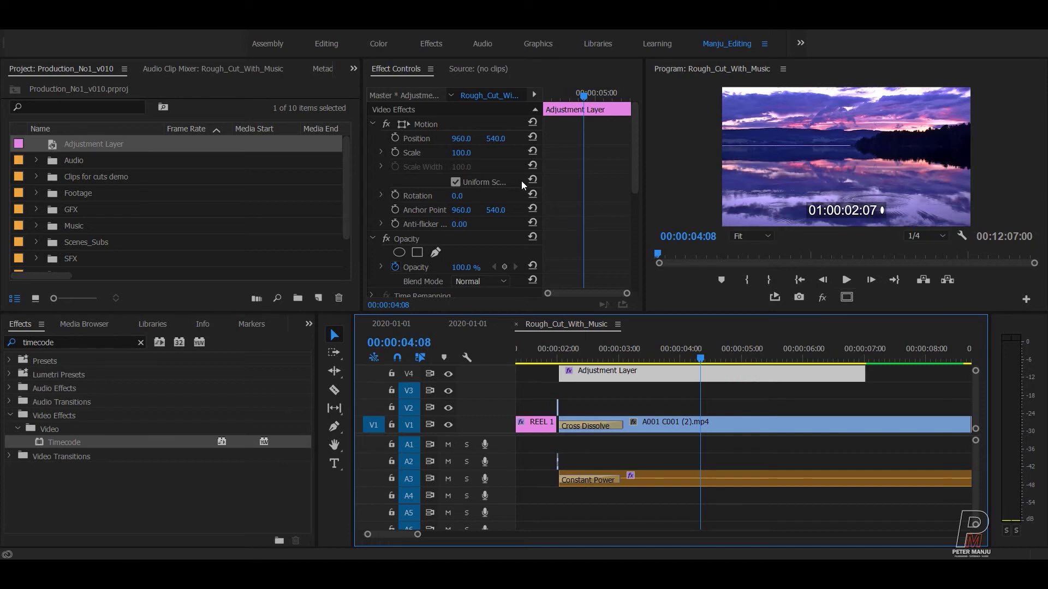
drag(495, 138, 414, 138)
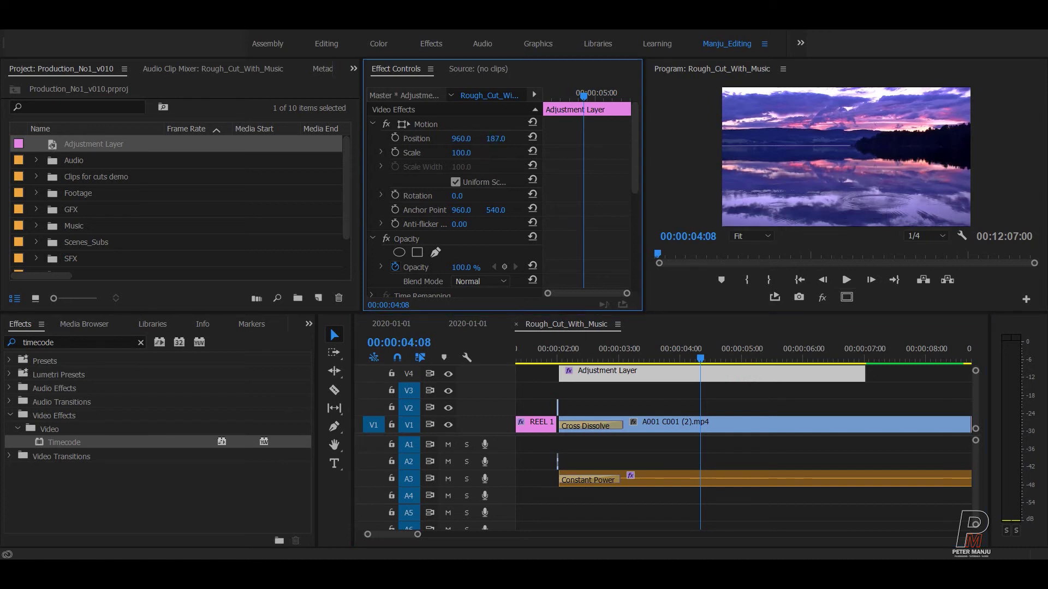
key(ctrl+z)
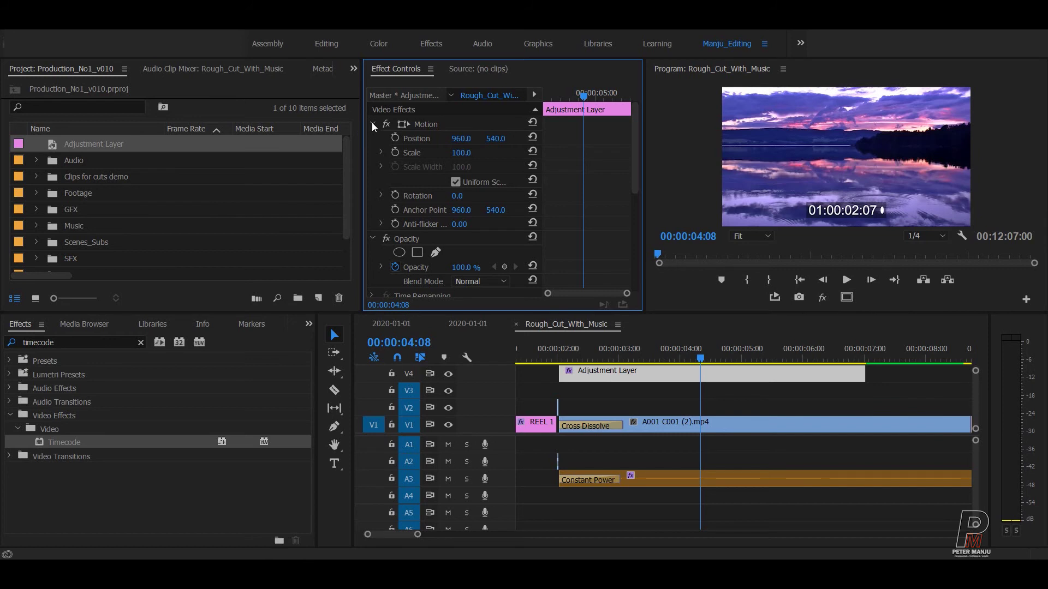
click(373, 124)
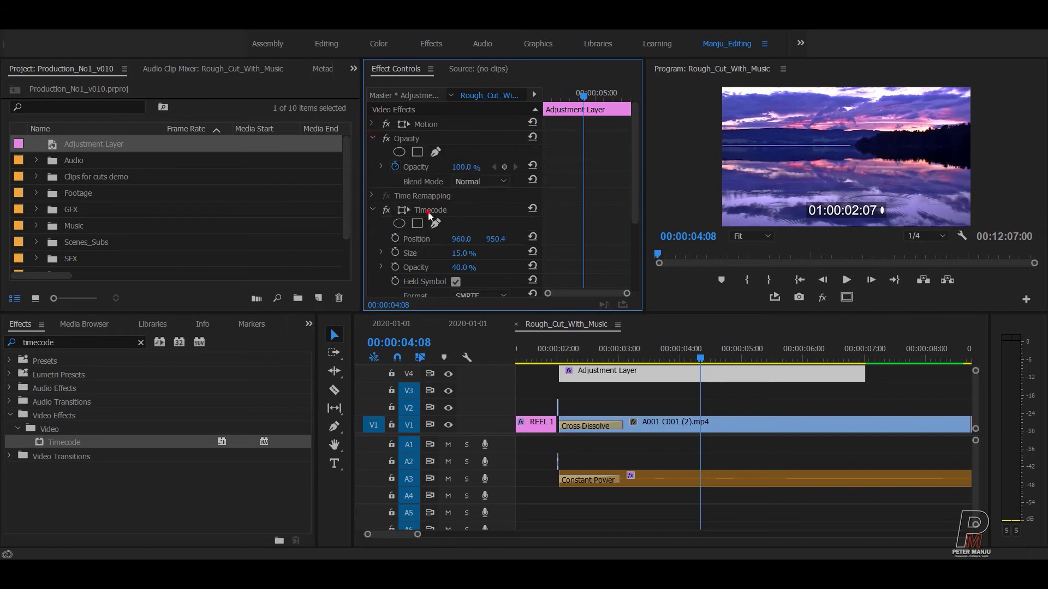
click(431, 210)
drag(495, 239, 520, 239)
click(846, 297)
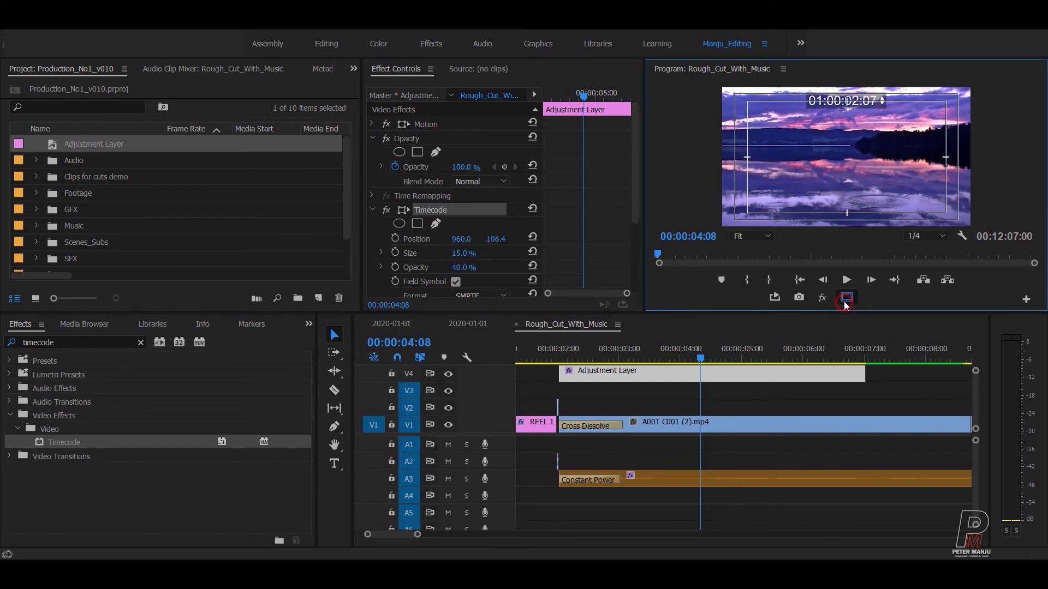
mouse_move(495, 239)
mouse_down()
mouse_move(509, 239)
mouse_move(500, 239)
mouse_up()
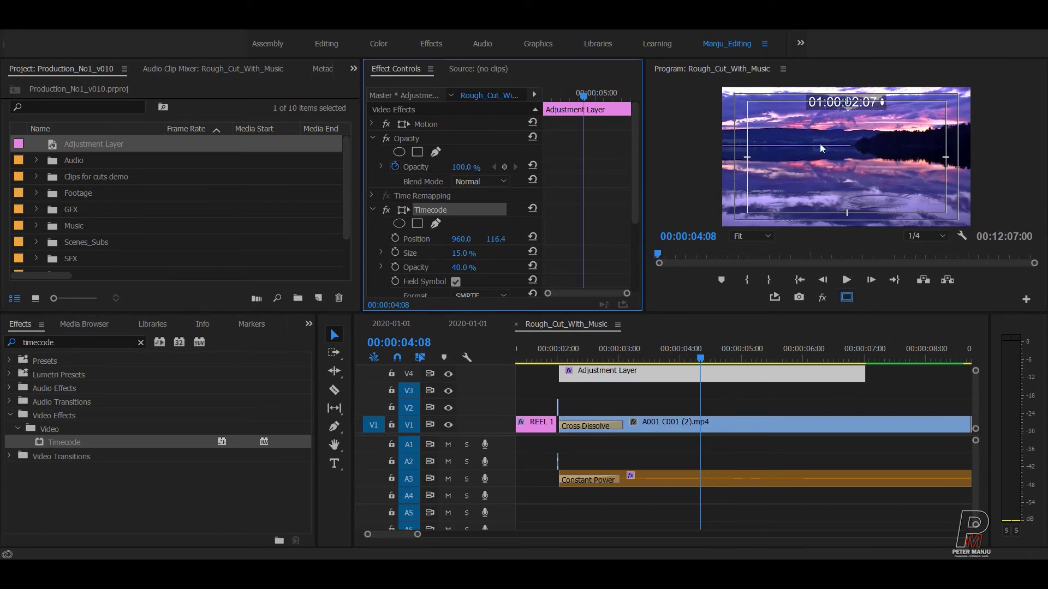
click(847, 297)
Step: Turn off the Timecode effect's Field Symbol, raise its opacity to 59%, and return the playhead to the first footage frame
drag(591, 359, 691, 360)
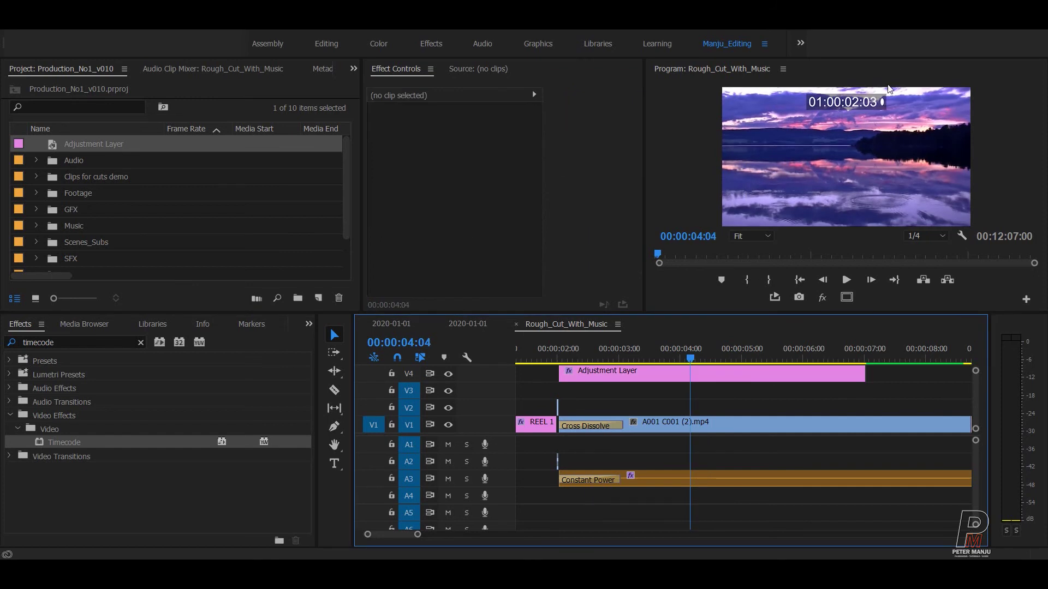
click(659, 378)
scroll(542, 188, down, 2)
click(456, 241)
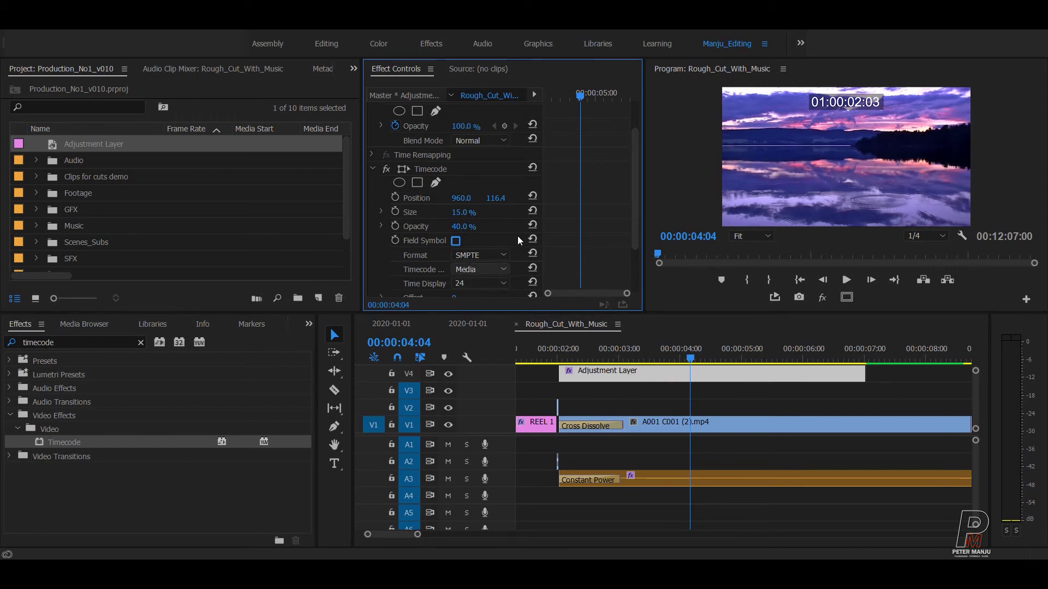
scroll(519, 236, down, 2)
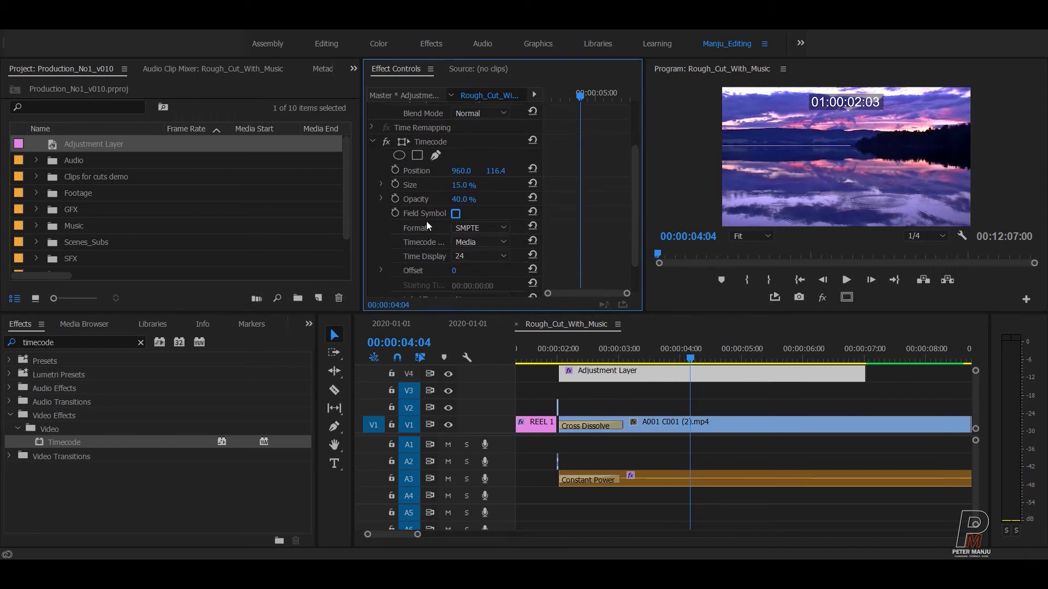
drag(468, 200, 479, 199)
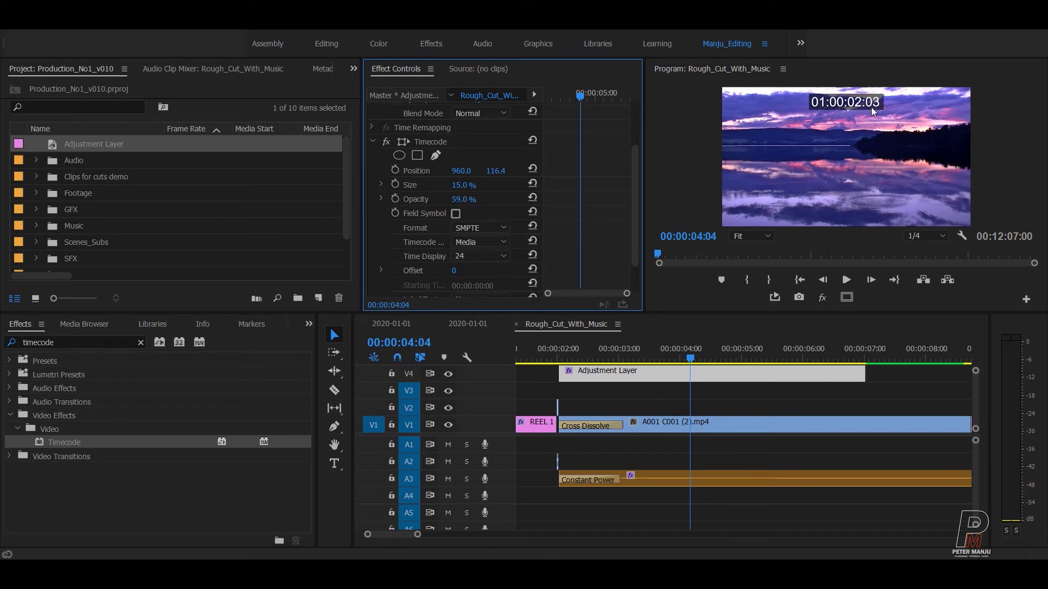
key(Up)
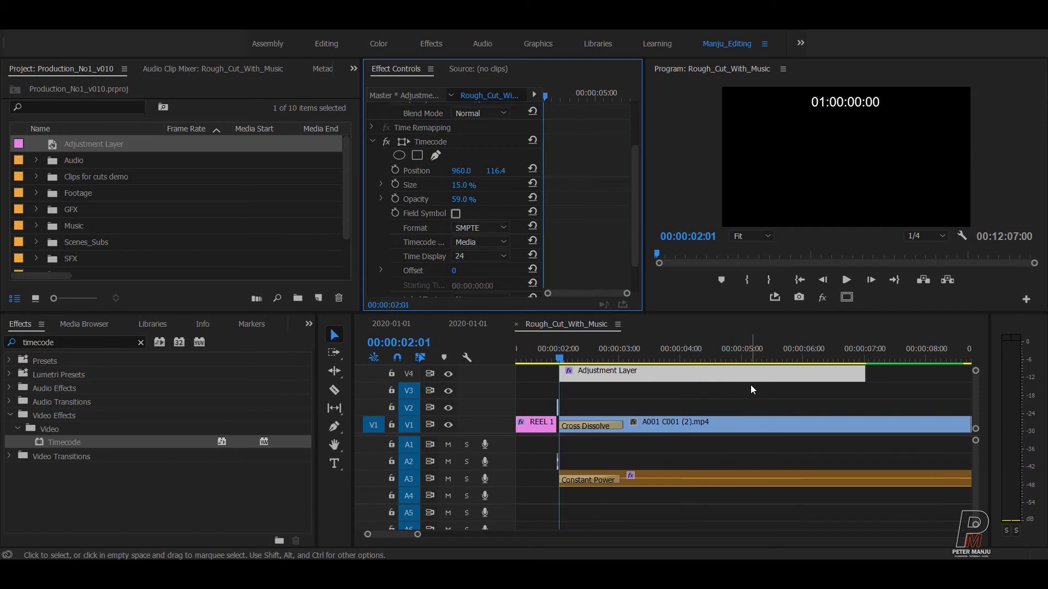
Step: Try Clip as the Timecode effect's source and review its Format and Time Display options
click(485, 227)
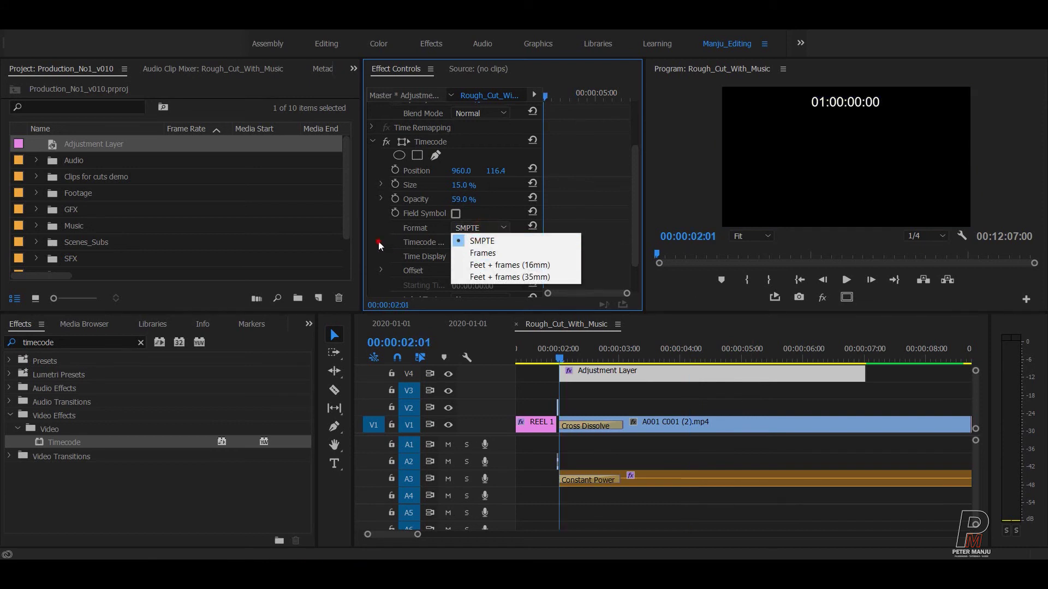
click(378, 242)
click(477, 241)
click(480, 257)
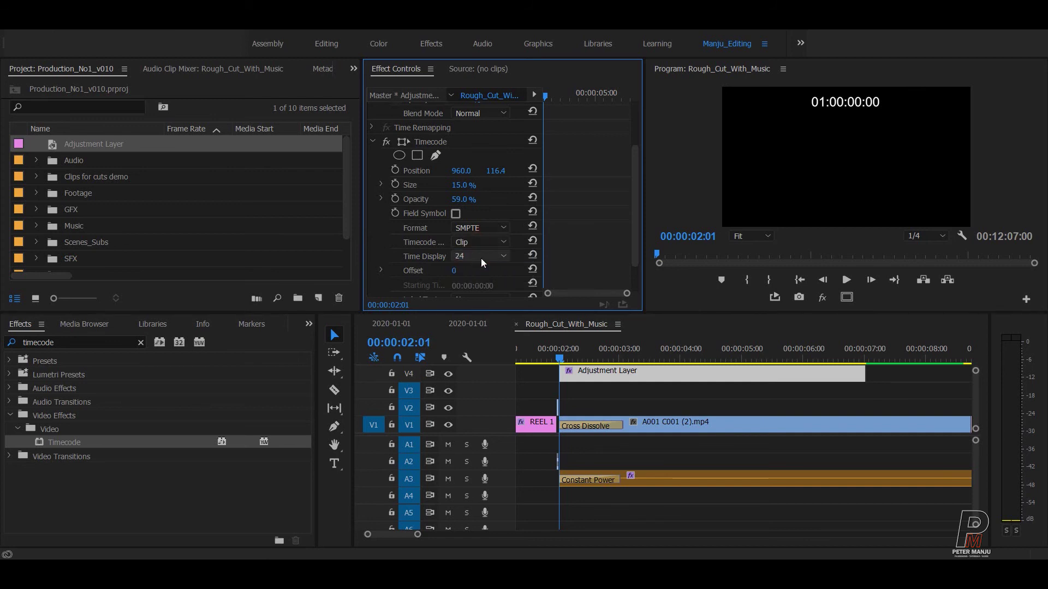
click(469, 258)
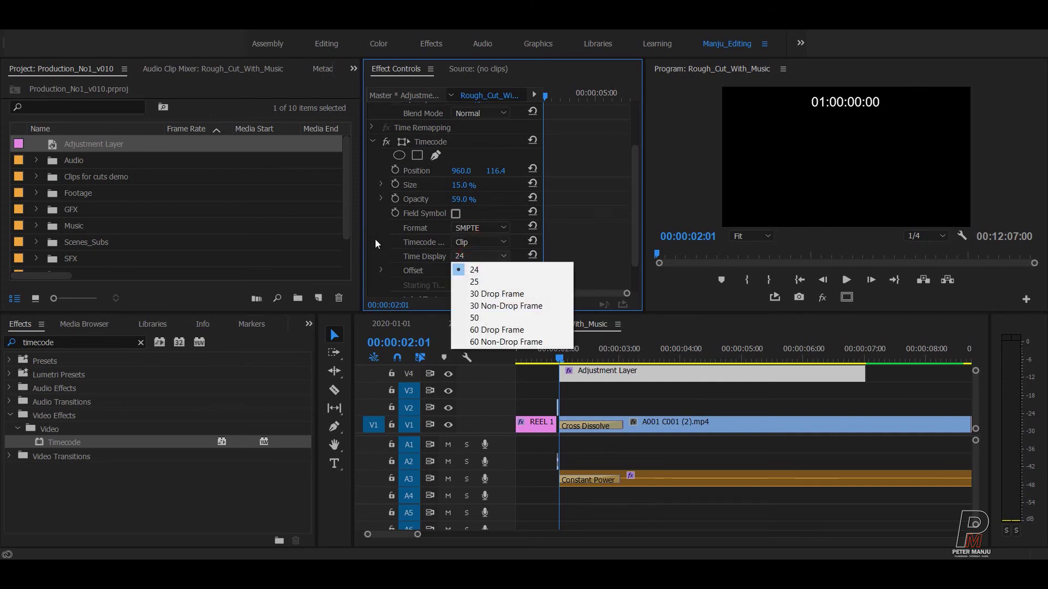
click(375, 239)
click(464, 241)
click(385, 241)
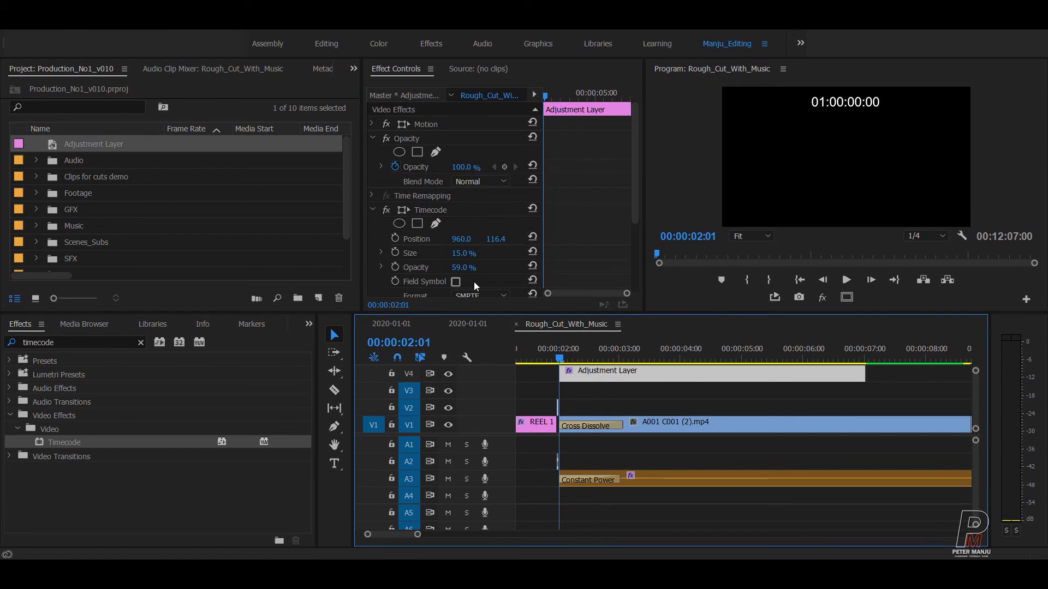
Step: Show the safe margins, set the Timecode effect's opacity to 60%, and play back the opening footage
click(434, 210)
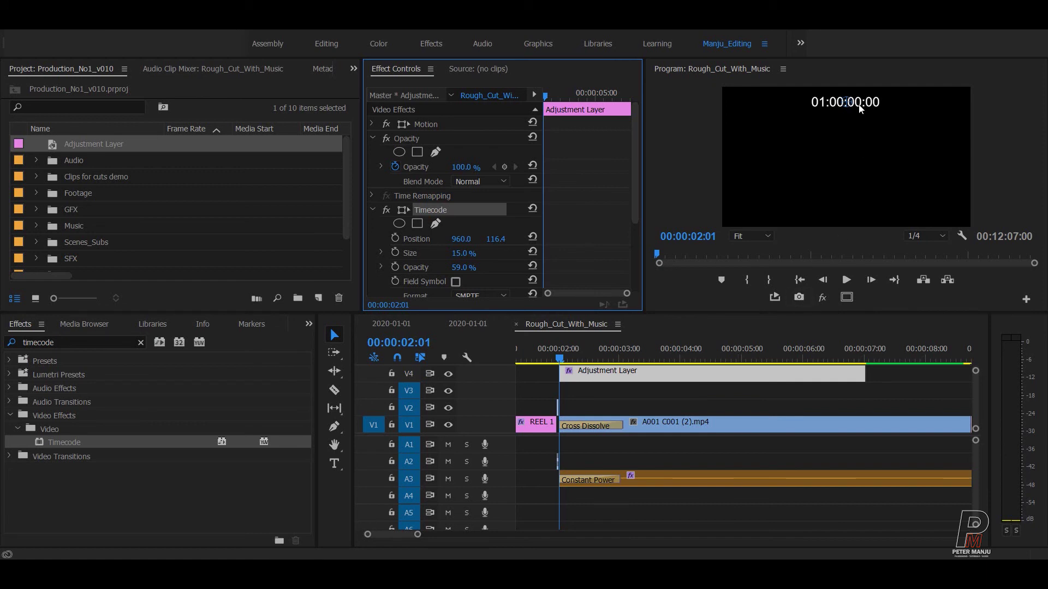
click(846, 297)
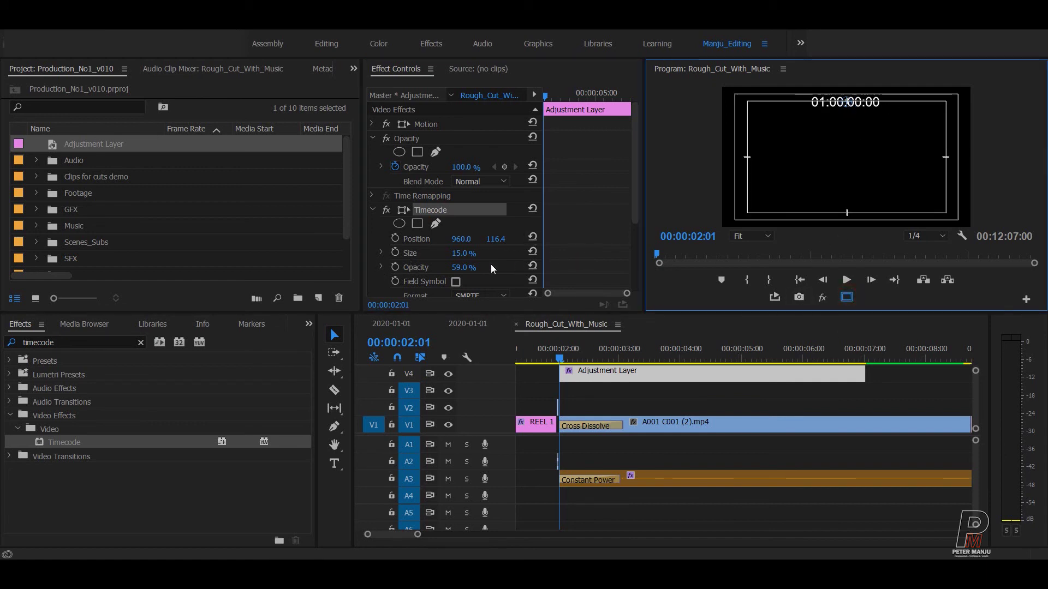
click(458, 268)
text(60)
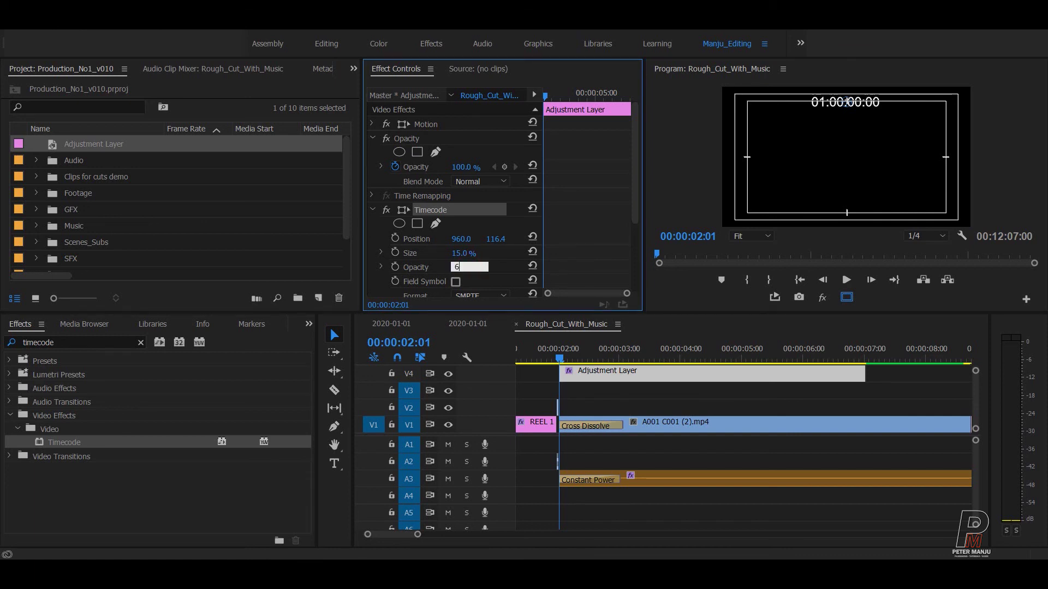
key(Return)
key(space)
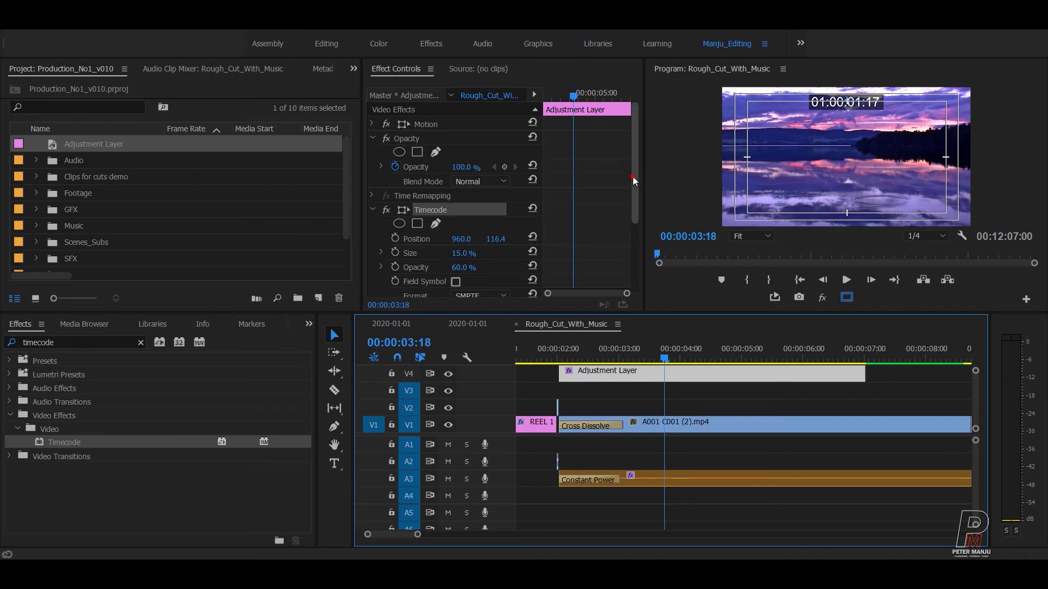
Step: Review the rest of the Timecode effect's settings, including the available timecode sources
drag(633, 176, 633, 240)
click(456, 180)
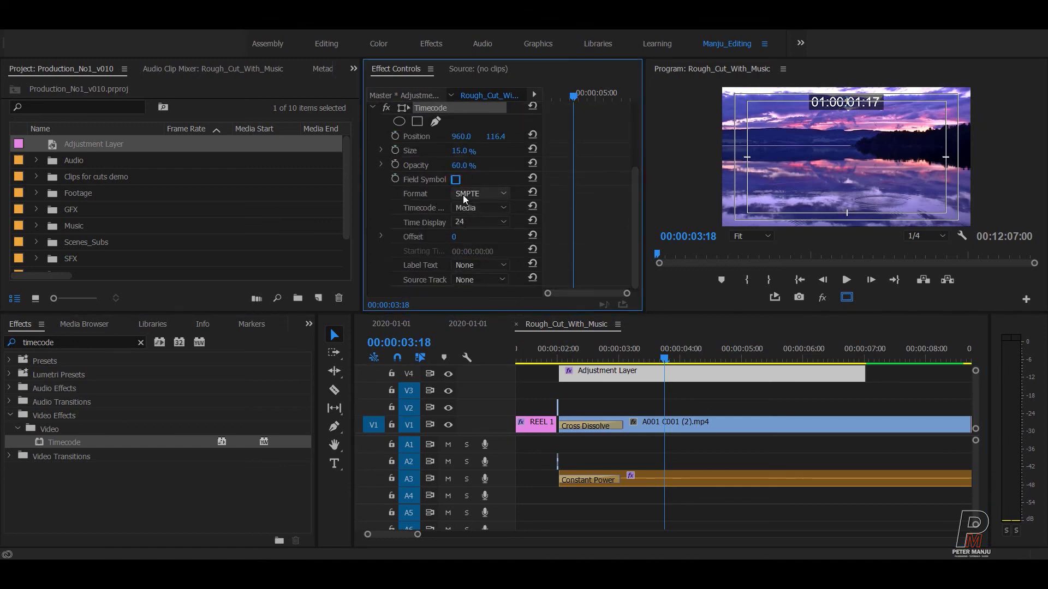
click(471, 213)
click(486, 230)
click(473, 210)
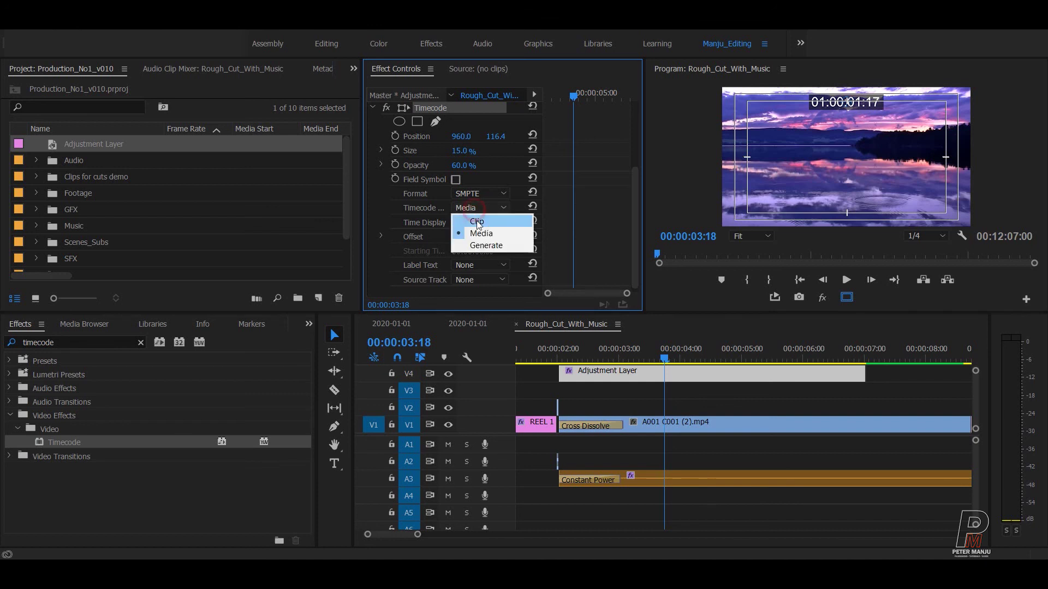
click(379, 209)
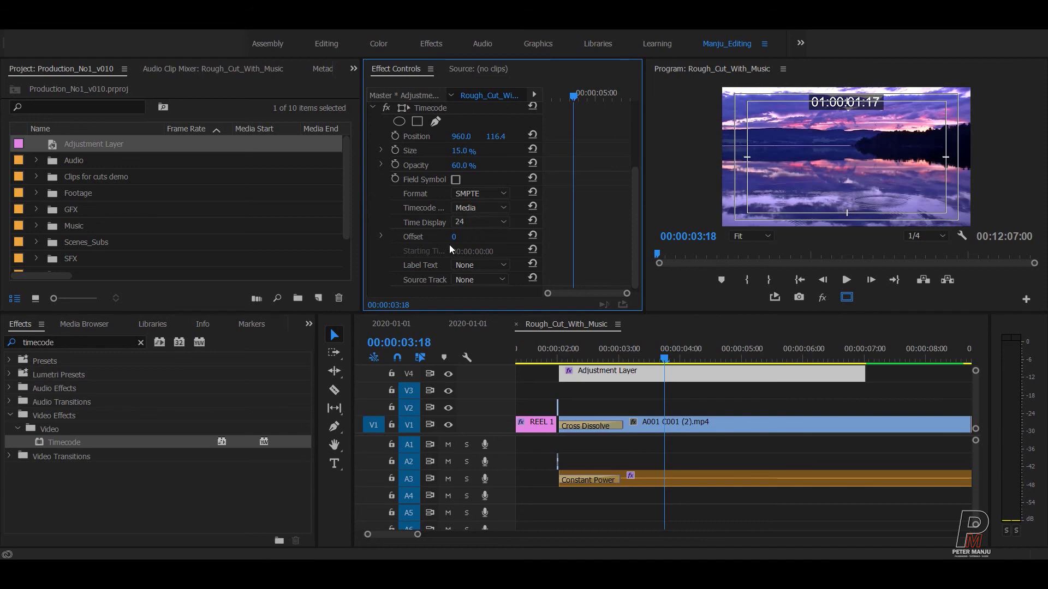
Step: Extend the Adjustment Layer on V4 from the first footage frame across the reel to near the end of the last clip
click(641, 392)
key(Up)
click(646, 379)
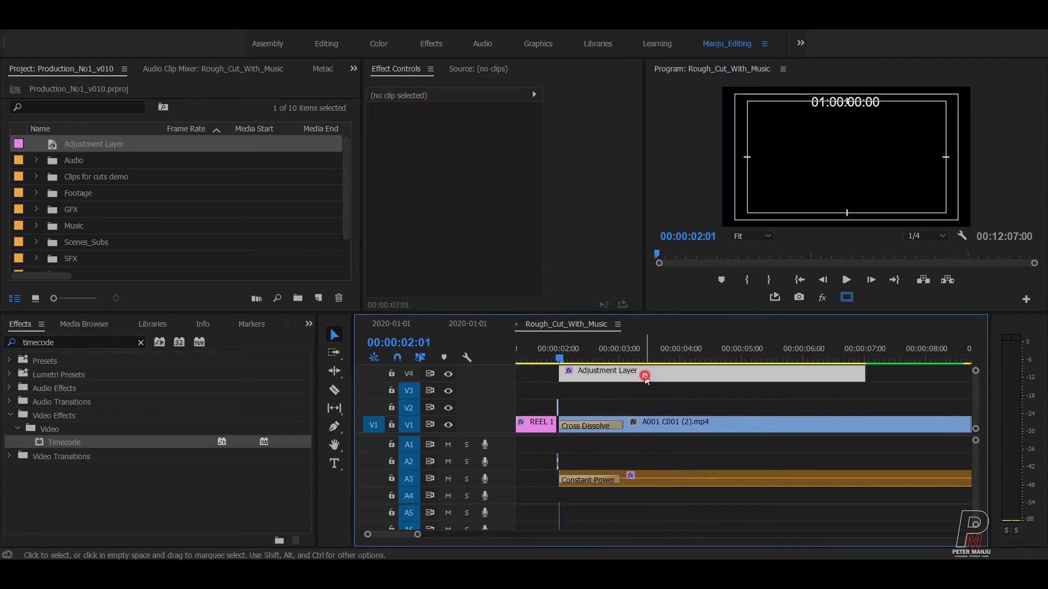
click(613, 399)
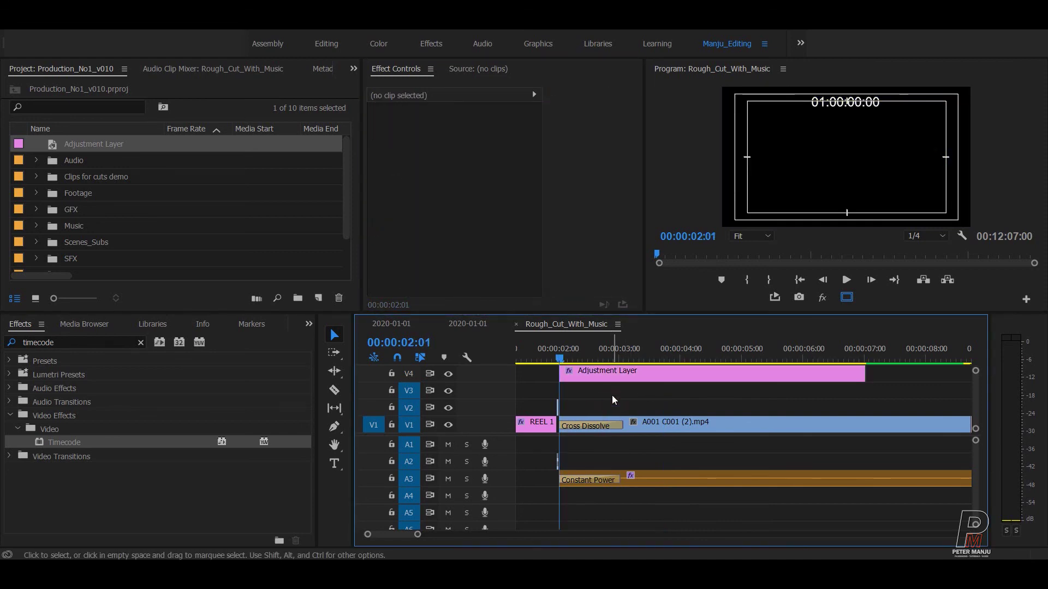
key(minus)
key(minus)
key(minus)
key(minus)
key(minus)
drag(547, 374, 913, 354)
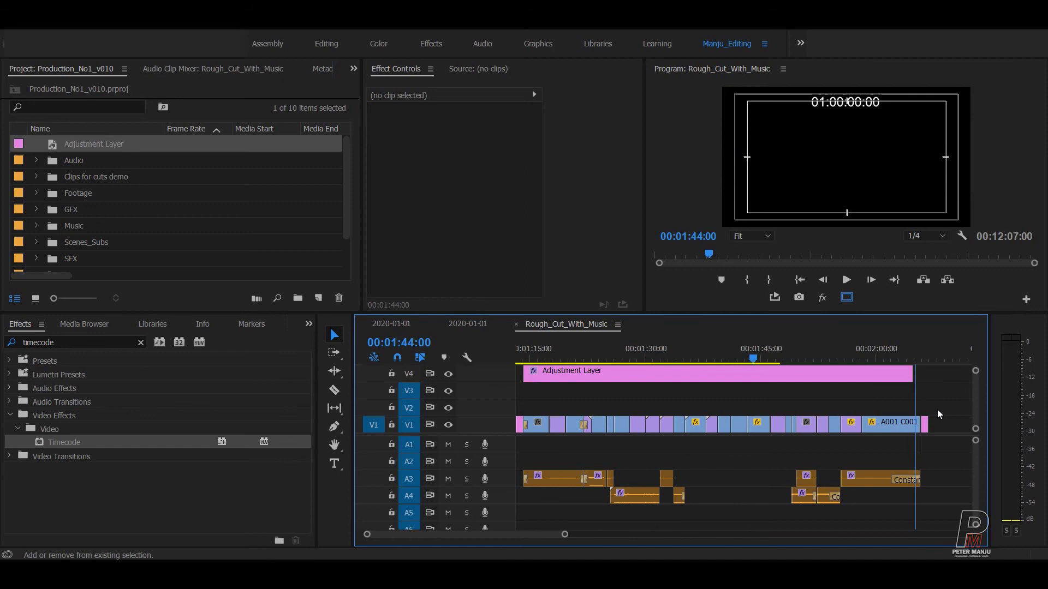
Step: Extend the end of the Adjustment Layer to 00:01:45:14, flush with the end of the last footage clip
key(equal)
key(equal)
key(equal)
key(Down)
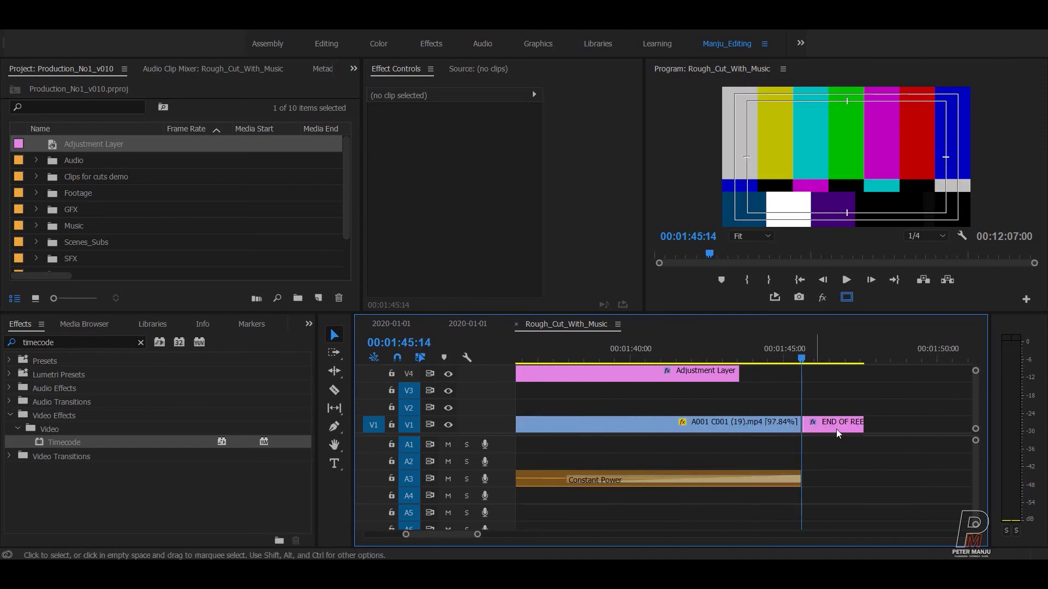
key(equal)
drag(625, 371, 792, 382)
key(equal)
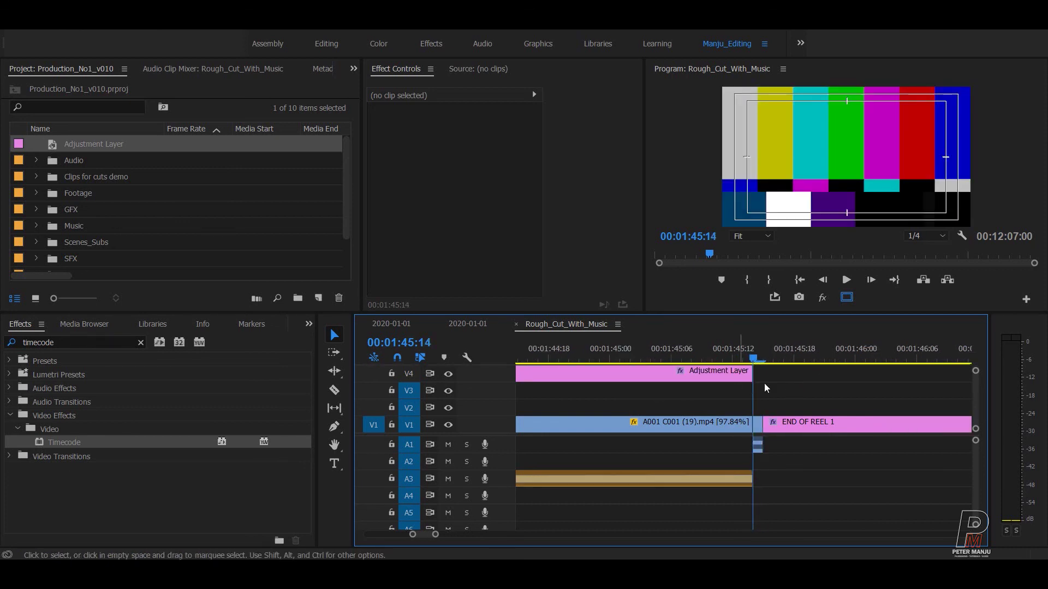
Step: Check the timecode overlay at 00:01:45:09 near the end of the last footage clip and save the project
key(Left)
click(782, 378)
mouse_move(721, 342)
mouse_down()
mouse_move(649, 365)
mouse_move(715, 362)
mouse_up()
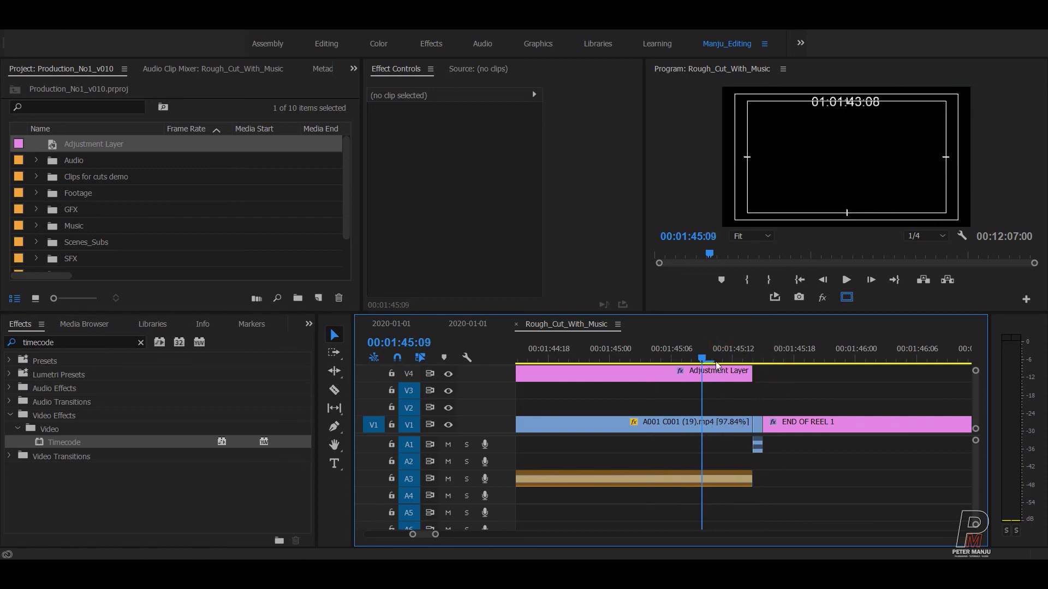
key(minus)
key(ctrl+s)
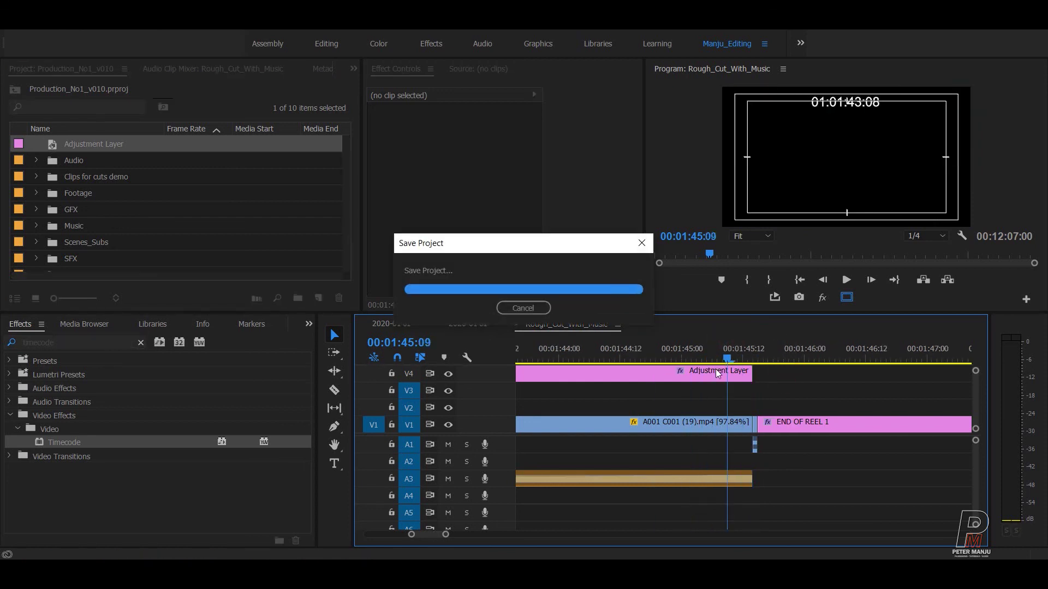
key(minus)
key(minus)
key(minus)
key(minus)
key(minus)
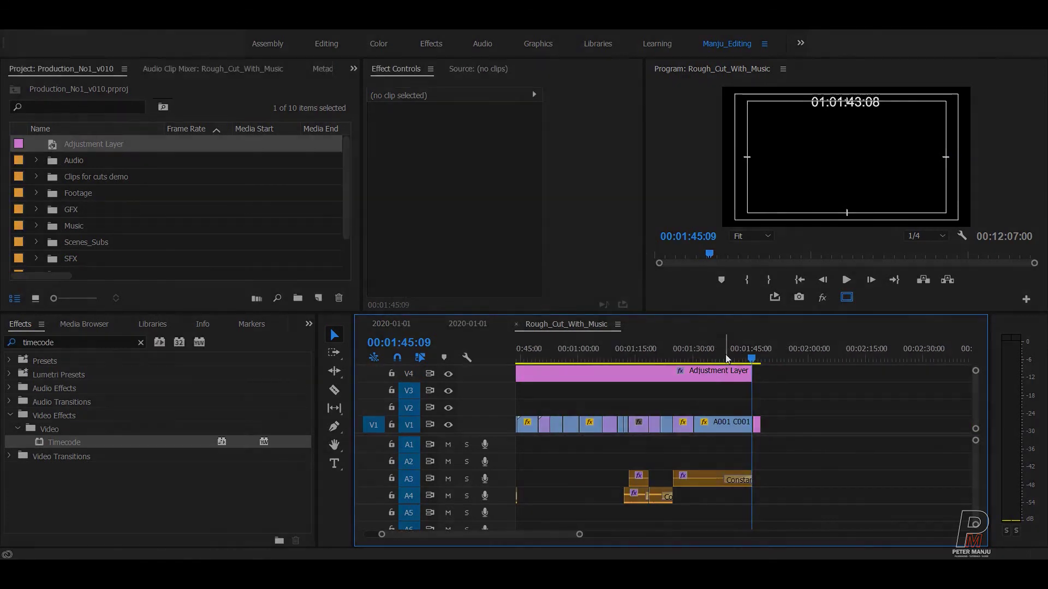